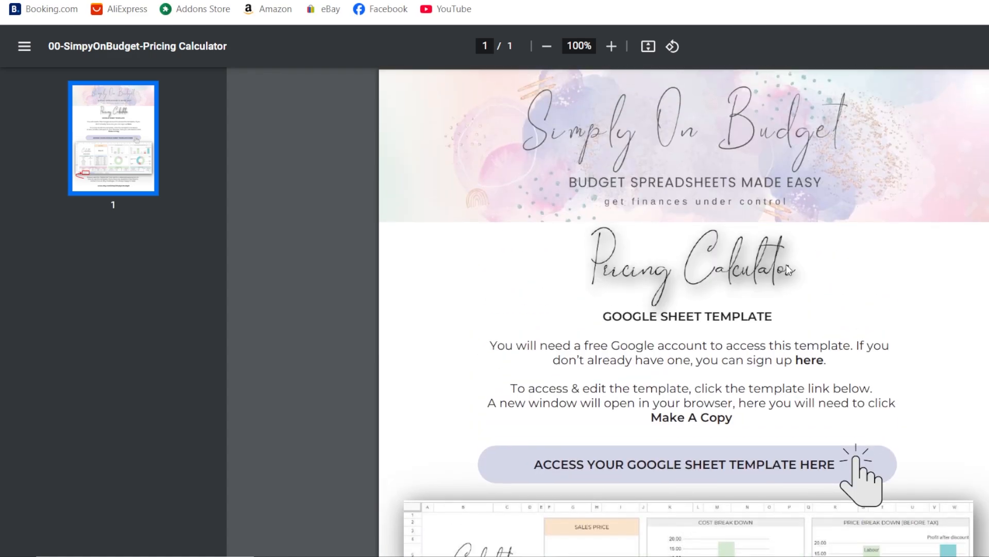
# - Review the Pricing Calculator PDF's instructions for accessing the Google Sheet template and making a copy
pyautogui.scroll(-3, 786, 268)
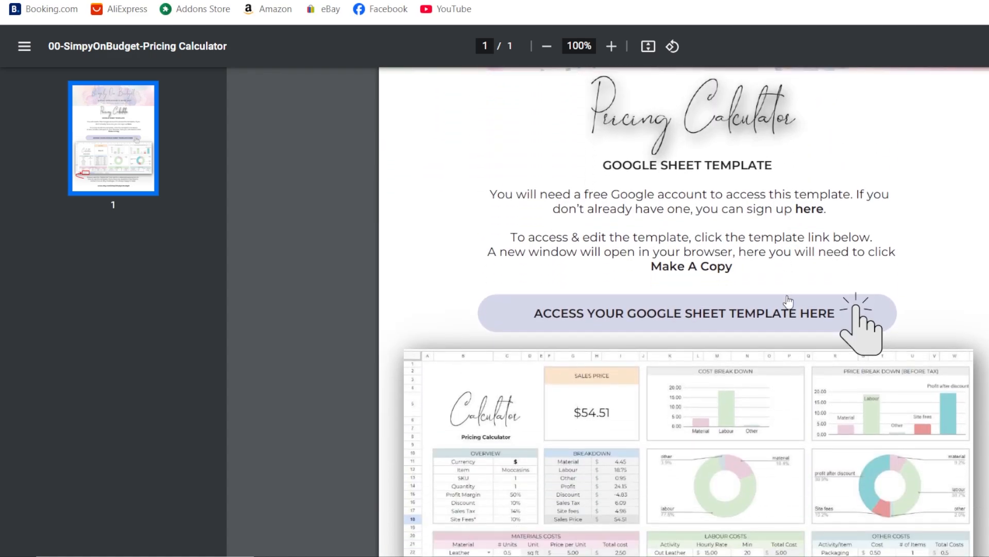
pyautogui.scroll(3, 788, 309)
pyautogui.scroll(-2, 788, 313)
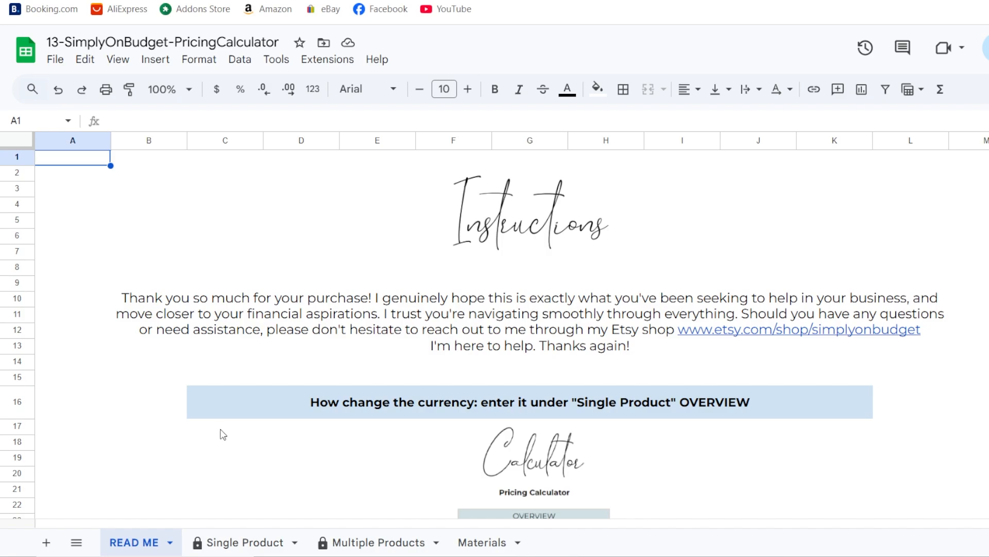
# - Read through the READ ME sheet's instructions, from changing the currency to recording products for comparison in step 8
pyautogui.moveTo(375, 310)
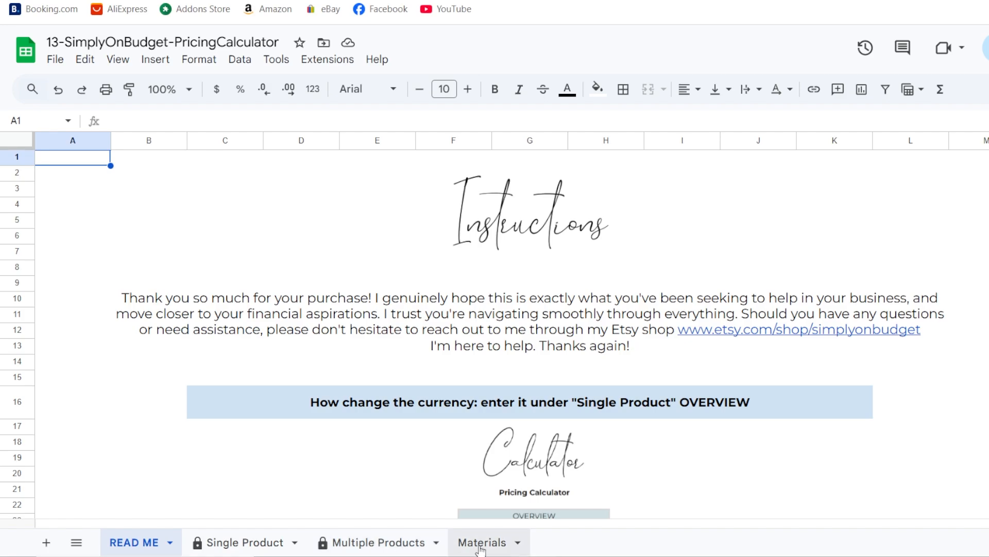
pyautogui.scroll(-5, 833, 342)
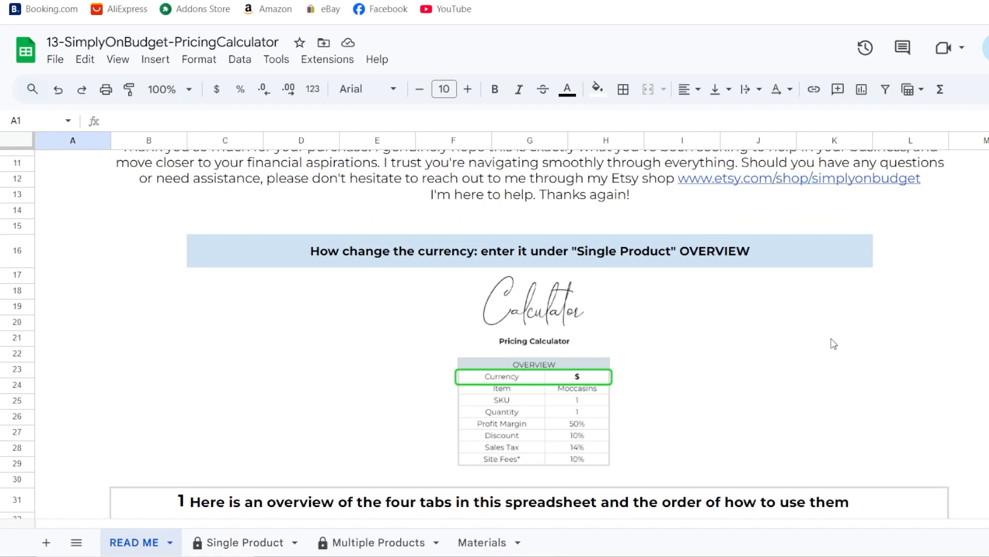
pyautogui.scroll(-5, 787, 389)
pyautogui.scroll(-8, 786, 387)
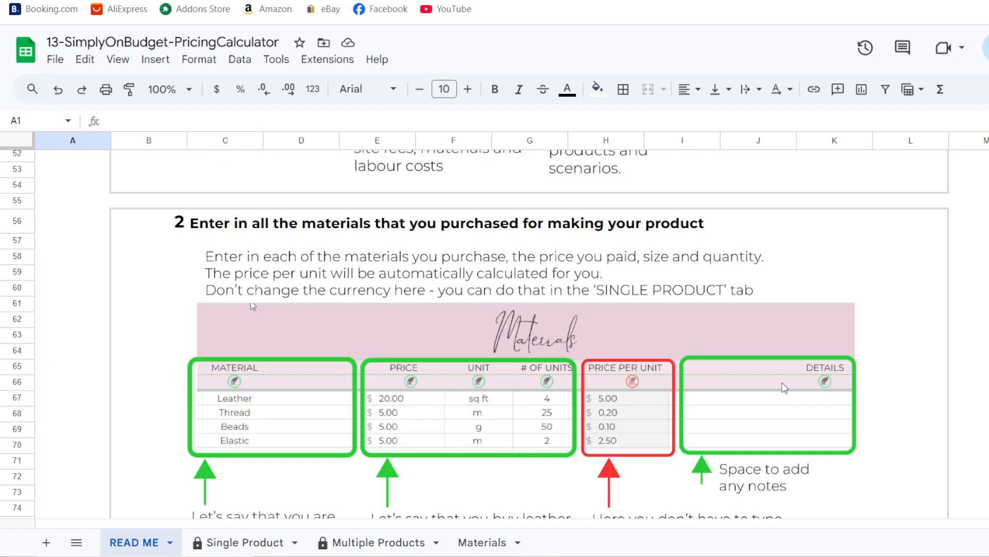
pyautogui.scroll(-6, 784, 387)
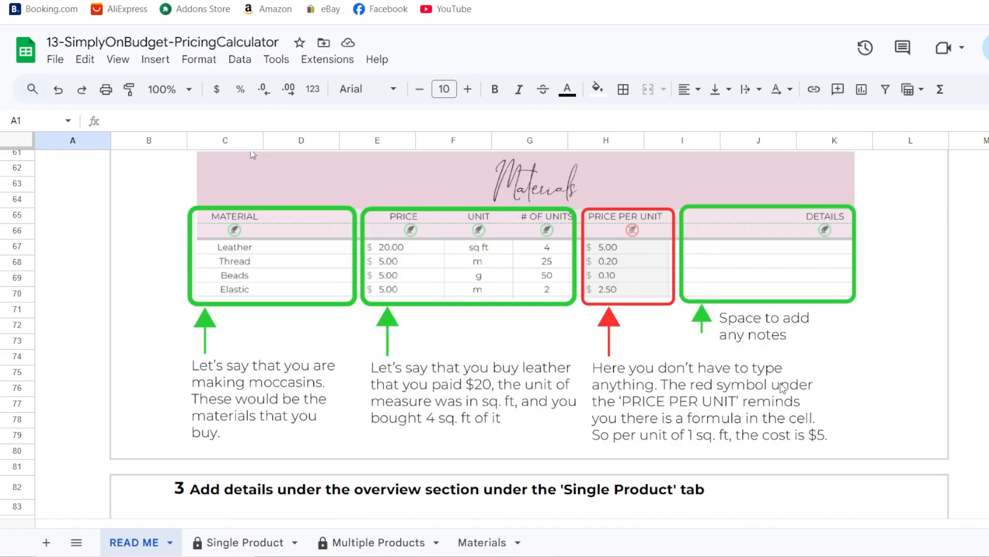
pyautogui.scroll(-9, 783, 389)
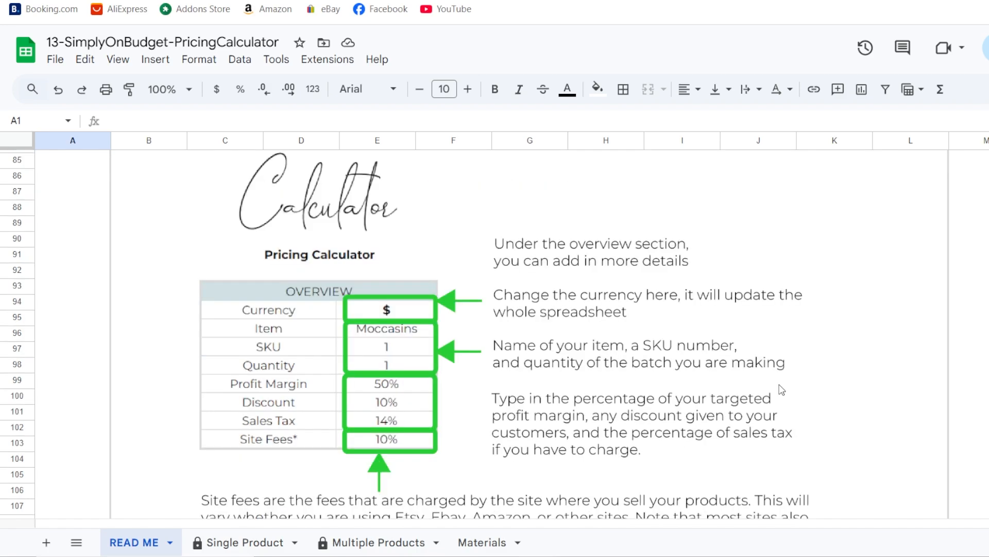
pyautogui.scroll(-5, 781, 390)
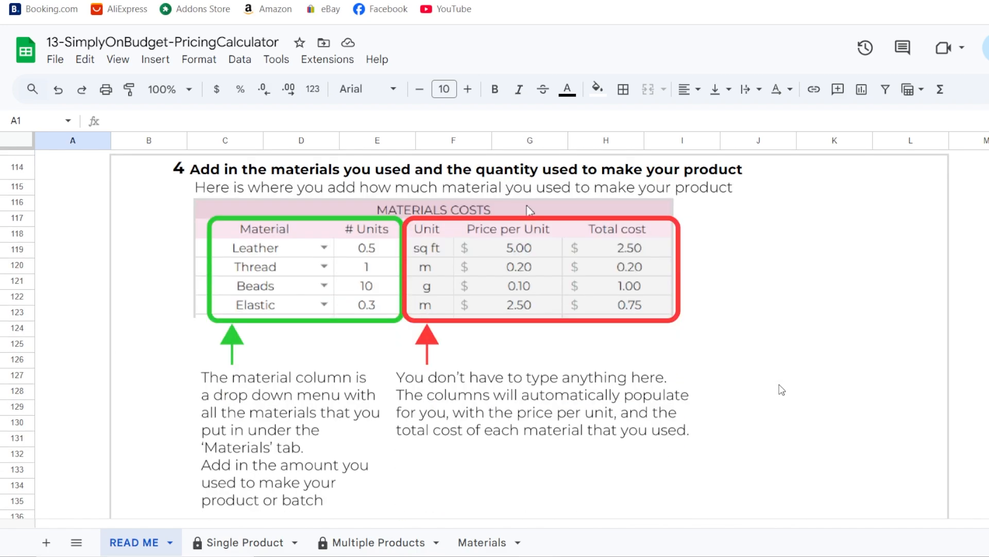
pyautogui.scroll(-6, 782, 390)
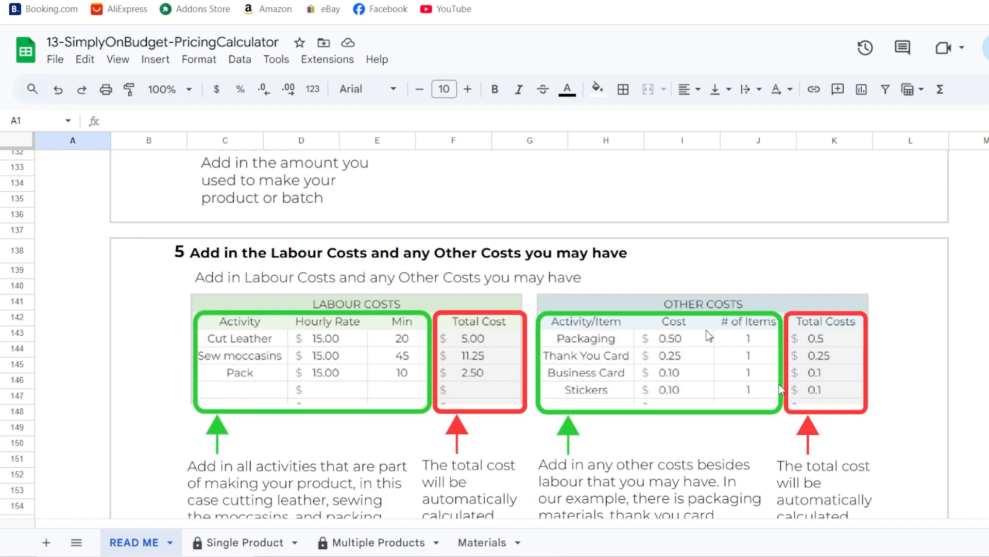
pyautogui.scroll(-7, 782, 390)
pyautogui.scroll(-2, 781, 390)
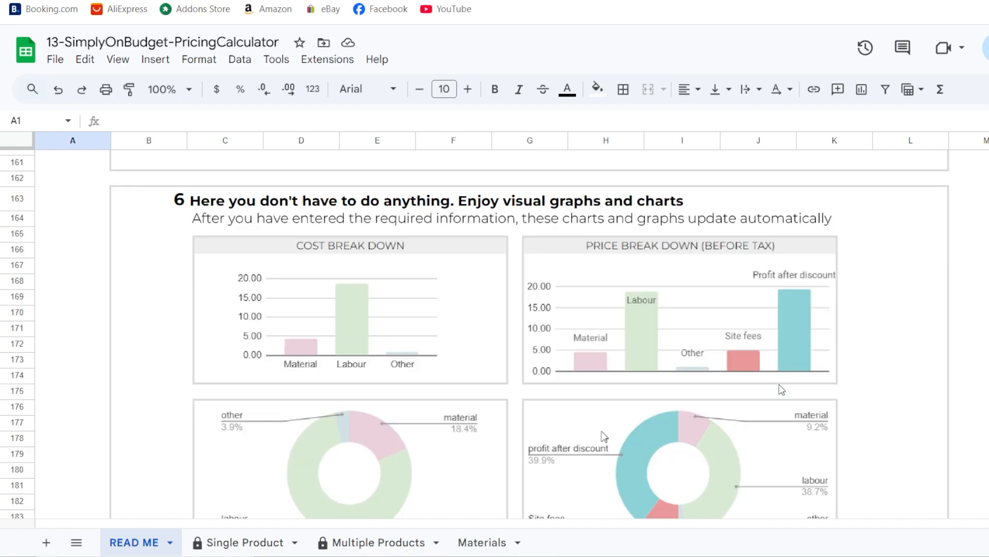
pyautogui.scroll(-7, 782, 390)
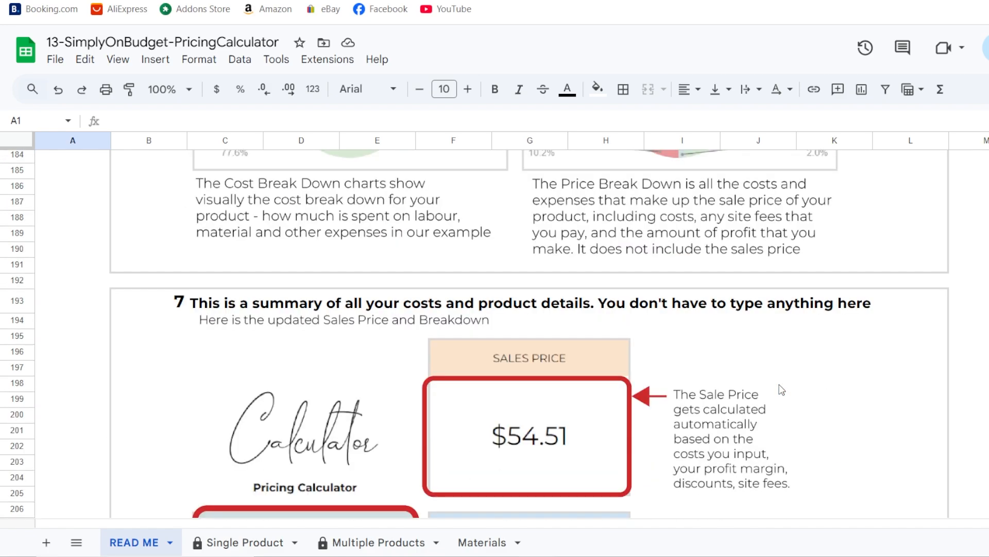
pyautogui.scroll(-10, 782, 390)
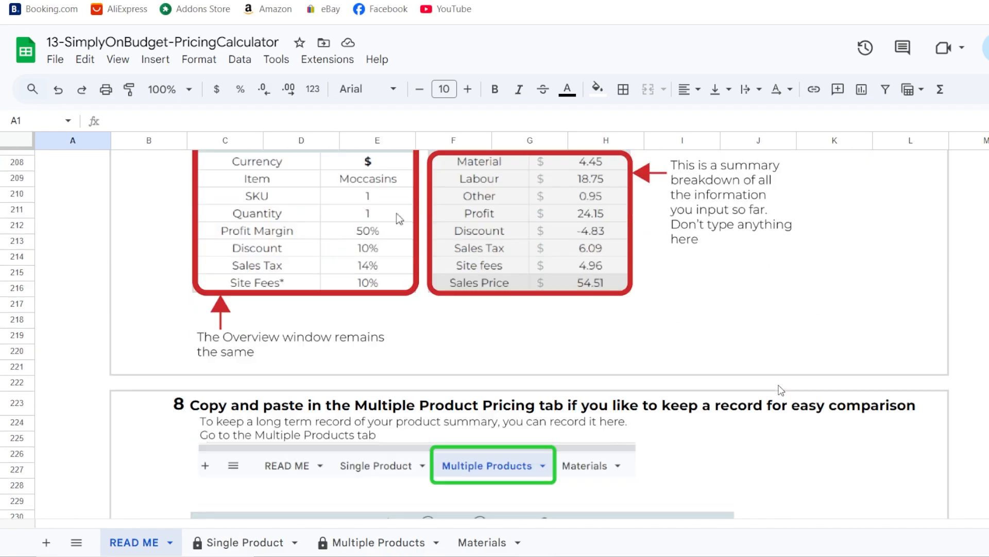
pyautogui.scroll(-2, 782, 390)
pyautogui.scroll(-6, 779, 391)
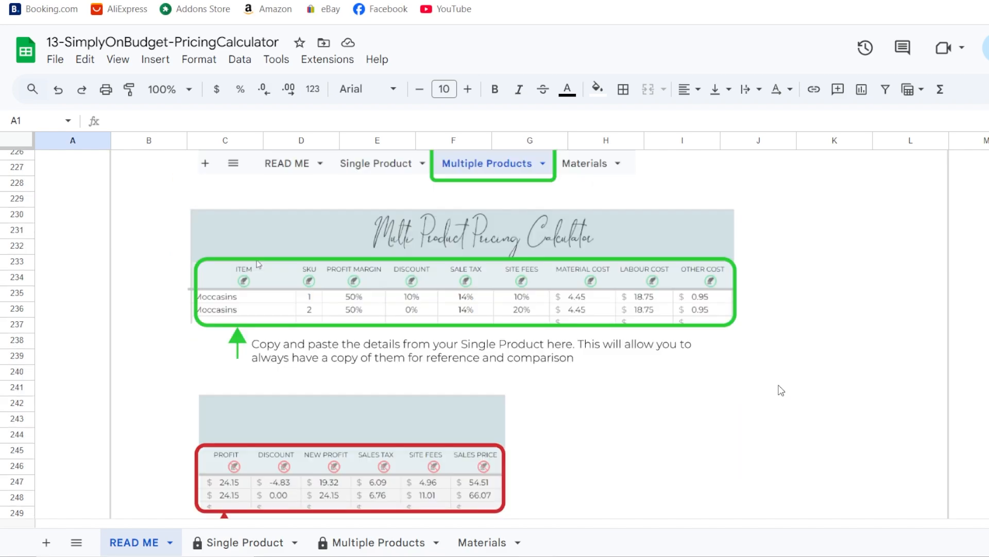
# - Examine the Single Product sheet from the overview down through the cost tables, and show its sheet options, including Duplicate
pyautogui.click(245, 542)
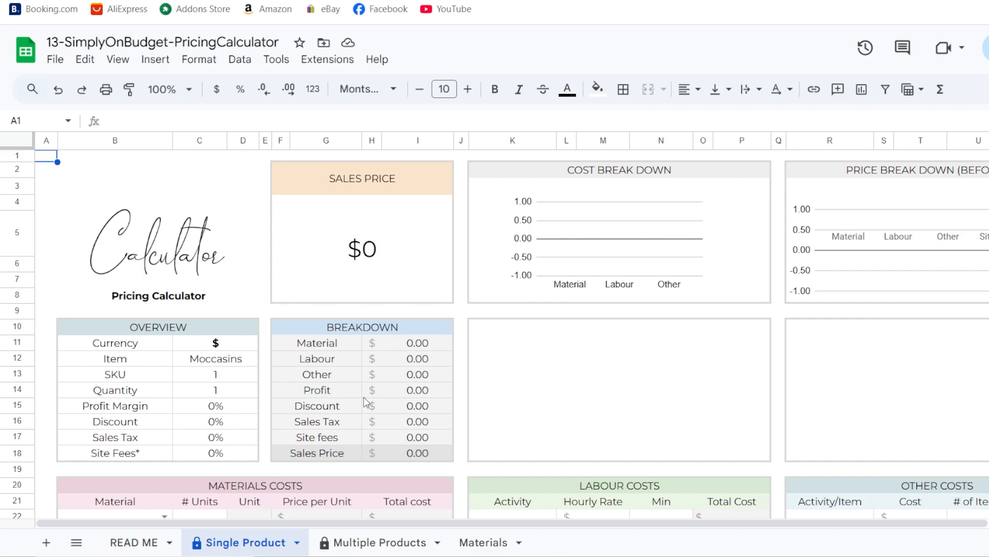
pyautogui.scroll(-5, 366, 403)
pyautogui.scroll(-15, 366, 401)
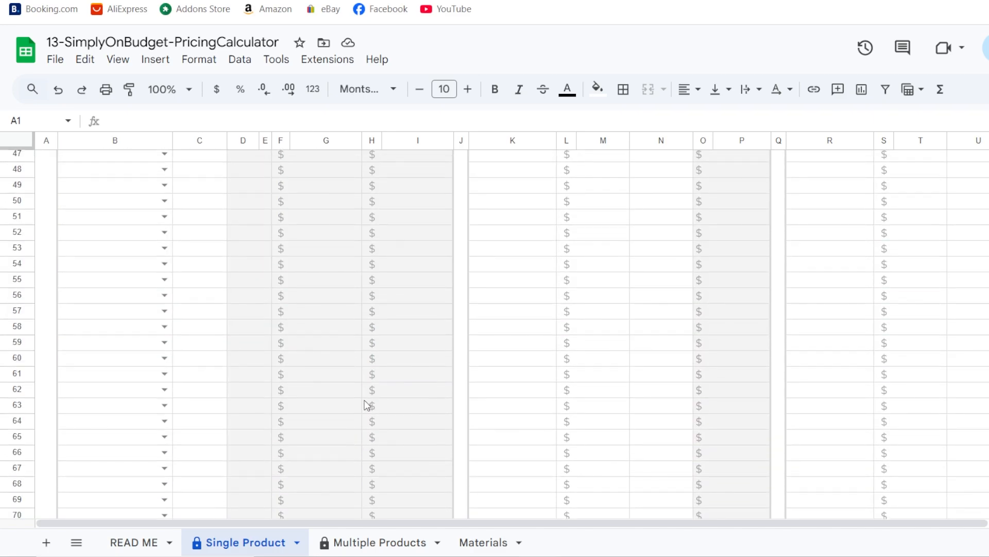
pyautogui.scroll(3, 365, 407)
pyautogui.scroll(16, 366, 407)
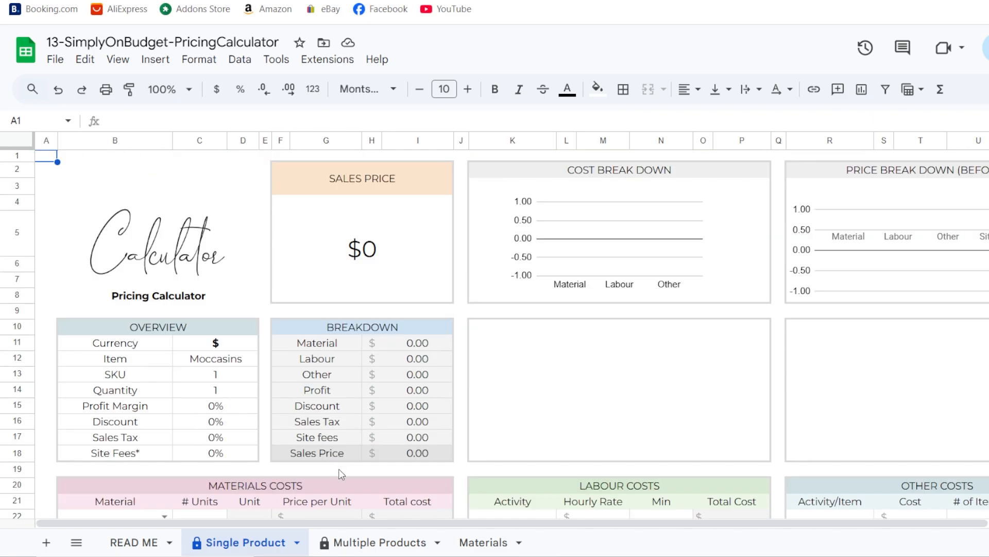
pyautogui.rightClick(282, 547)
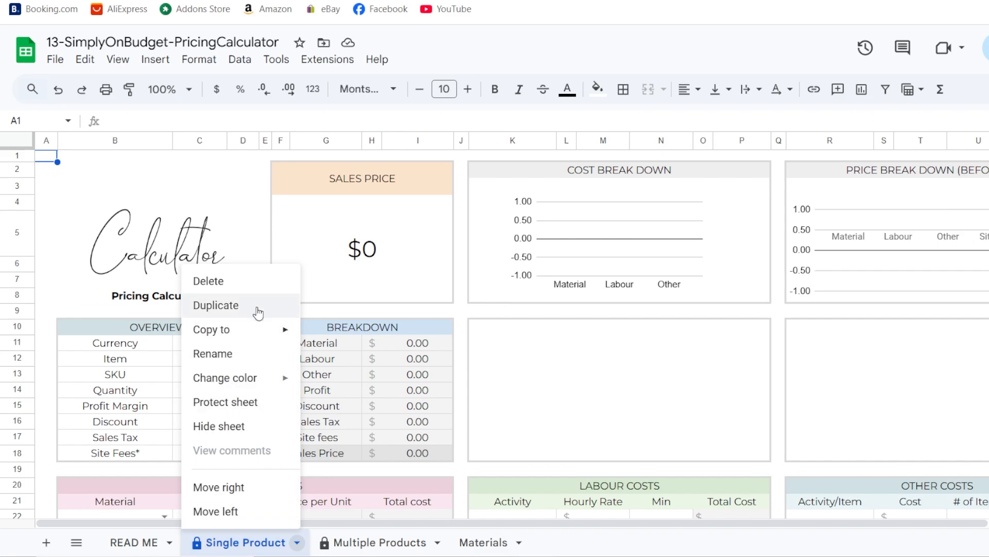
# - View the Multiple Products sheet and check how far the Materials sheet's table extends
pyautogui.click(379, 542)
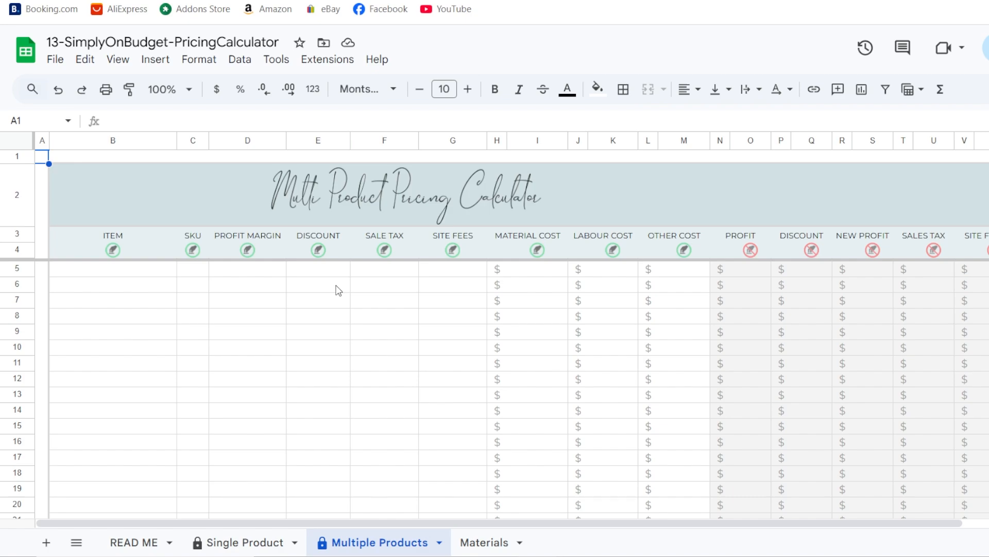
pyautogui.click(483, 542)
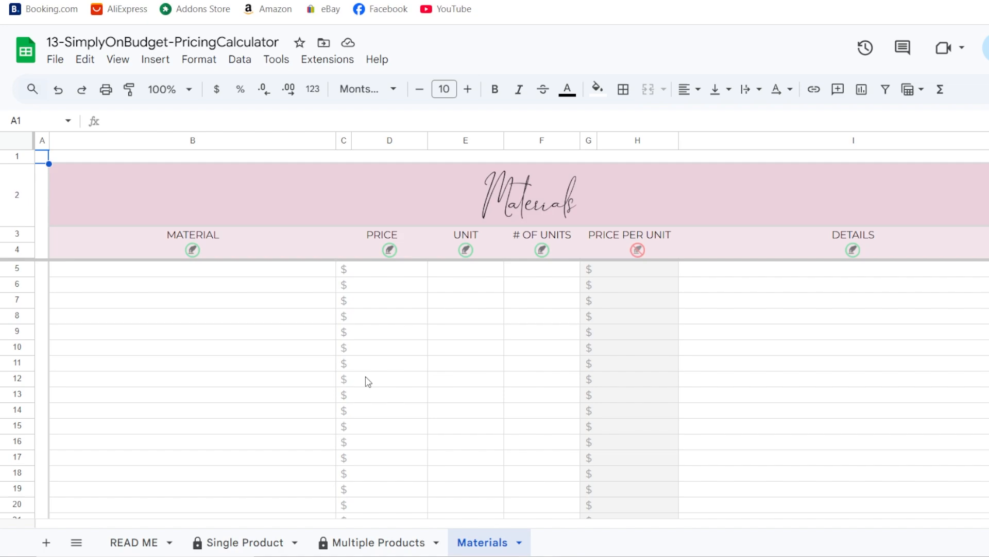
pyautogui.scroll(-20, 494, 392)
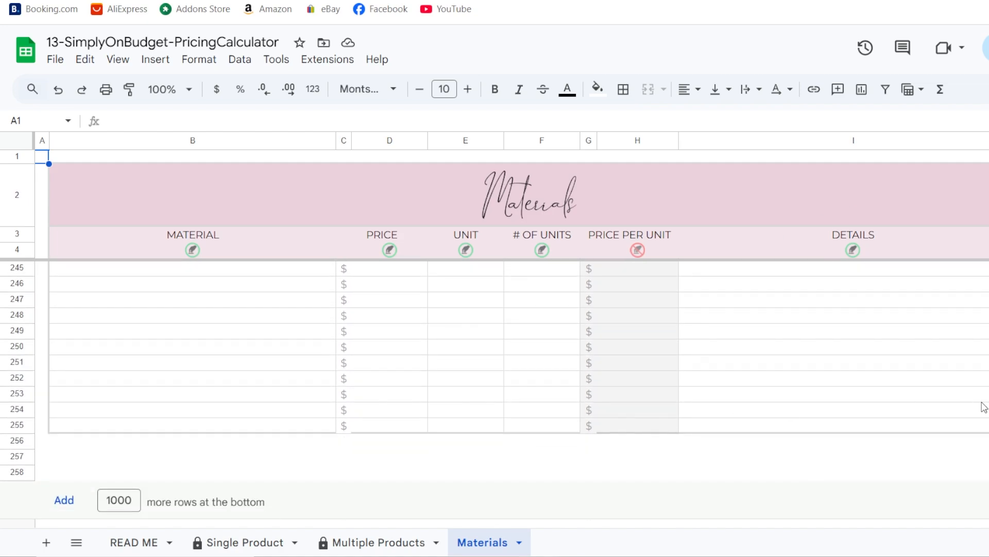
pyautogui.scroll(20, 852, 265)
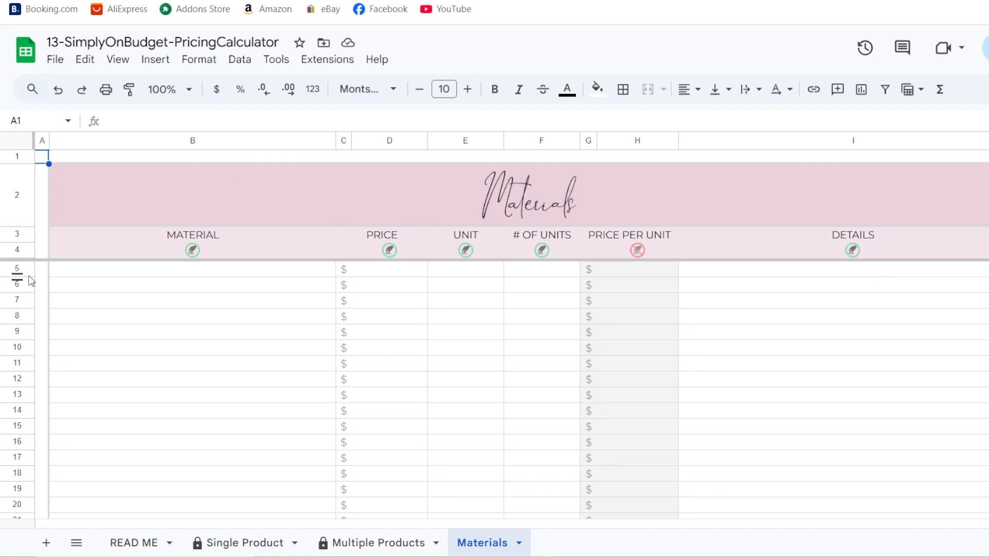
# - Add Leather as the first row of the Materials table with price 20, unit sq. ft and 4 units
pyautogui.click(138, 275)
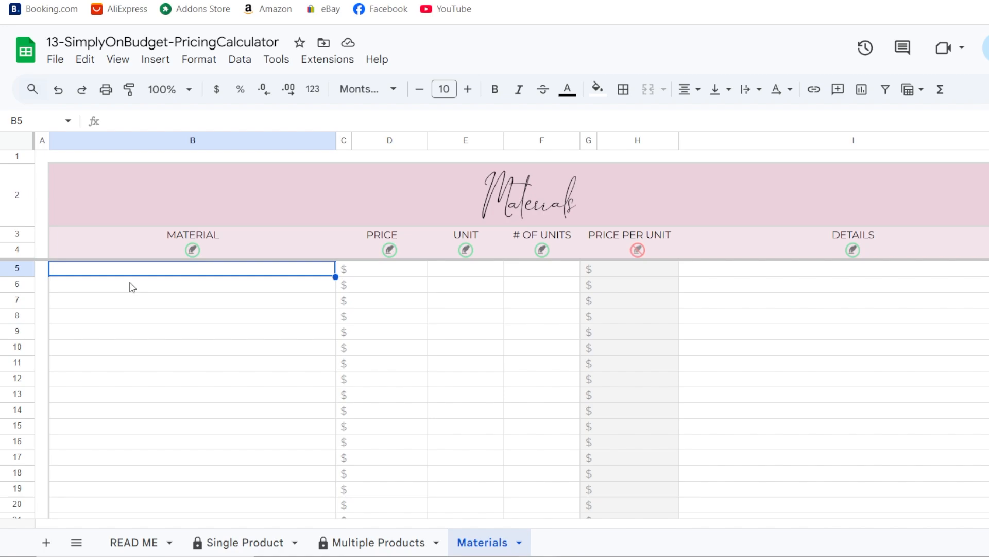
pyautogui.write('Le')
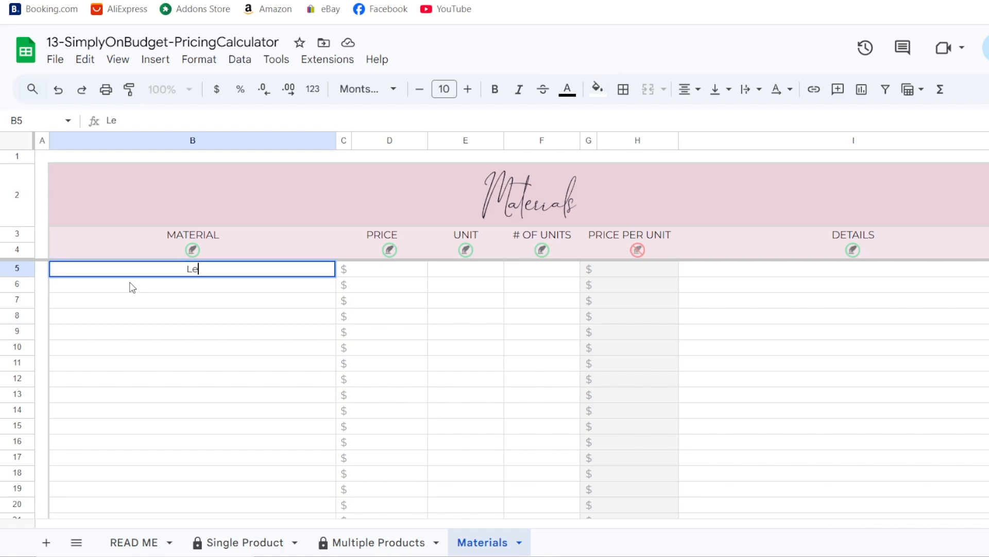
pyautogui.write('ather')
pyautogui.click(375, 274)
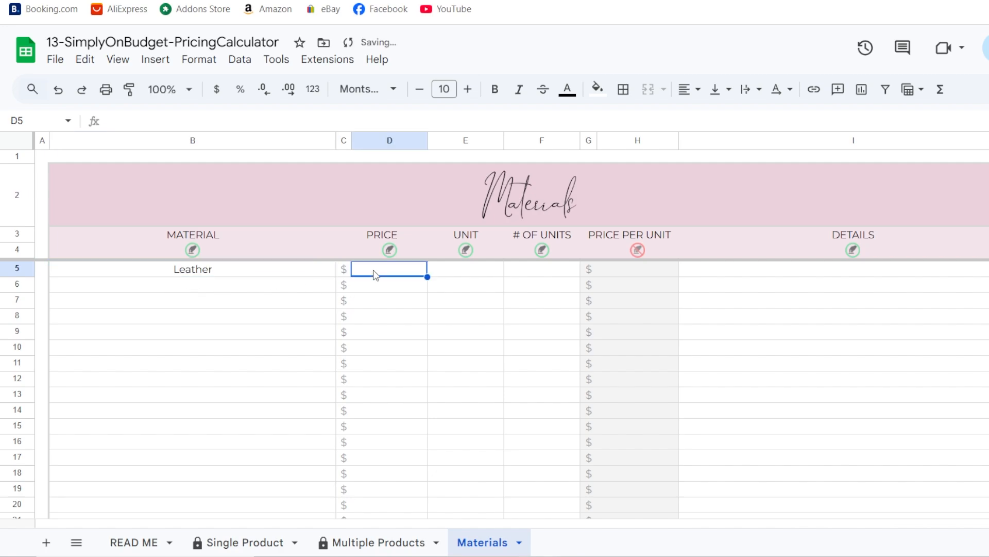
pyautogui.write('20')
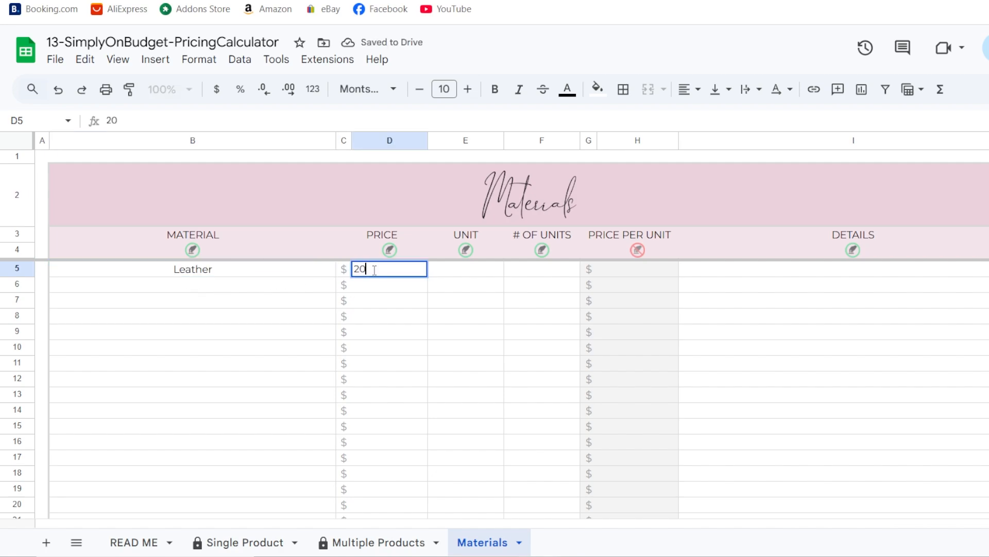
pyautogui.click(469, 270)
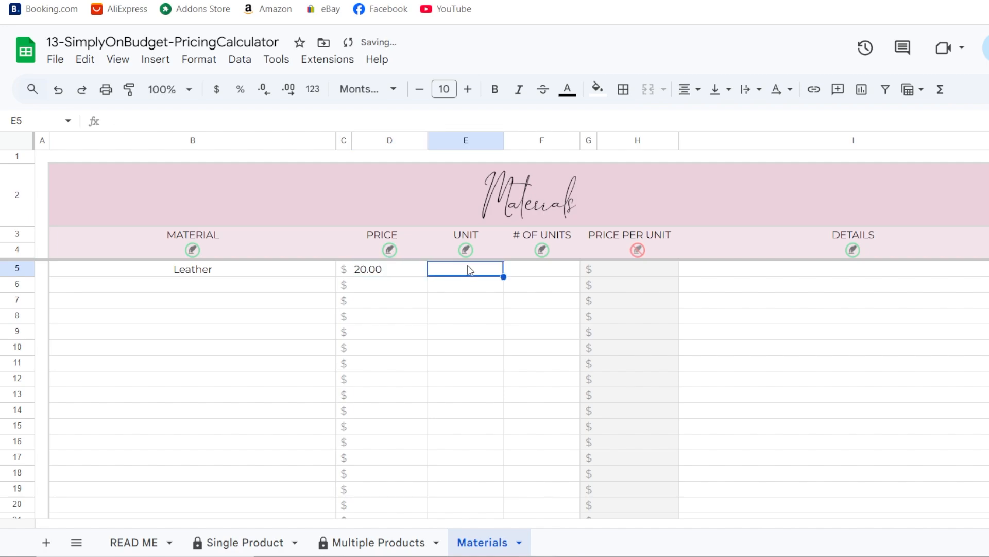
pyautogui.write('sq. ft')
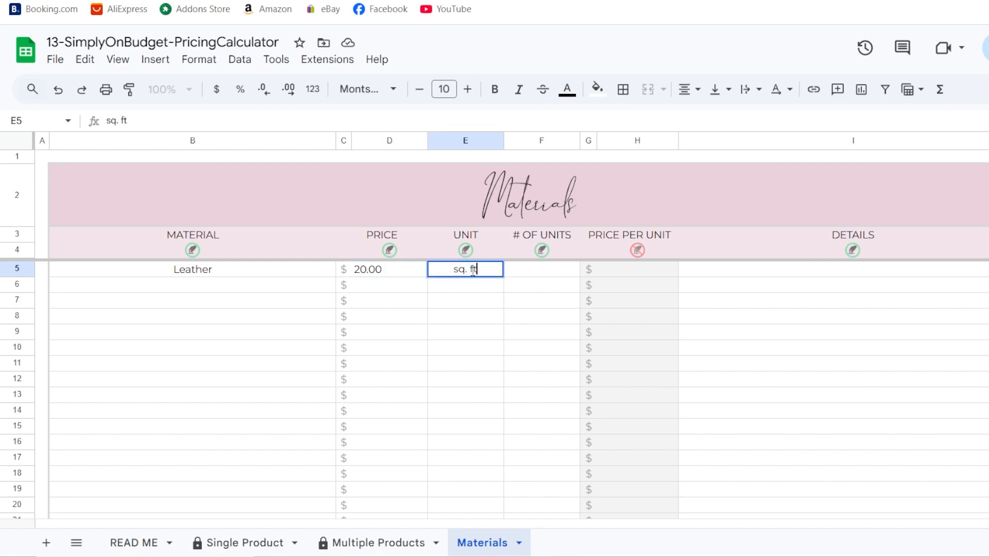
pyautogui.click(521, 269)
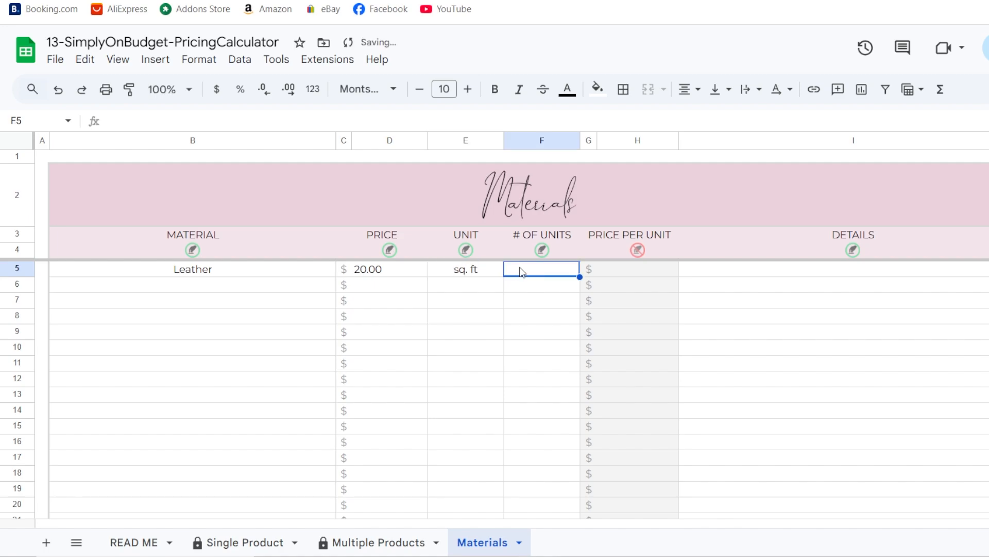
pyautogui.write('4')
pyautogui.press('Return')
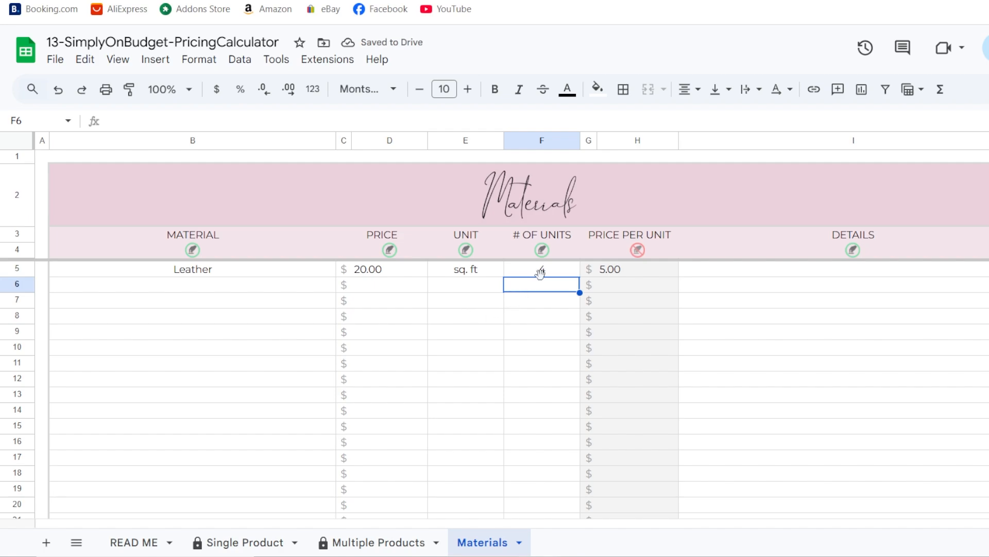
# - Add Thread as the second row of the Materials table with price 5, unit m and 25 units
pyautogui.click(227, 291)
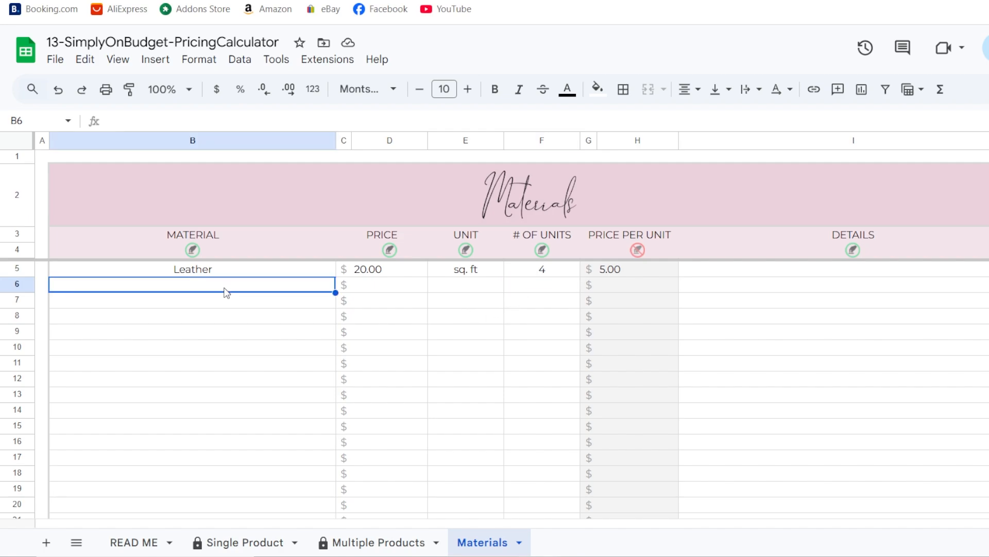
pyautogui.write('Thread')
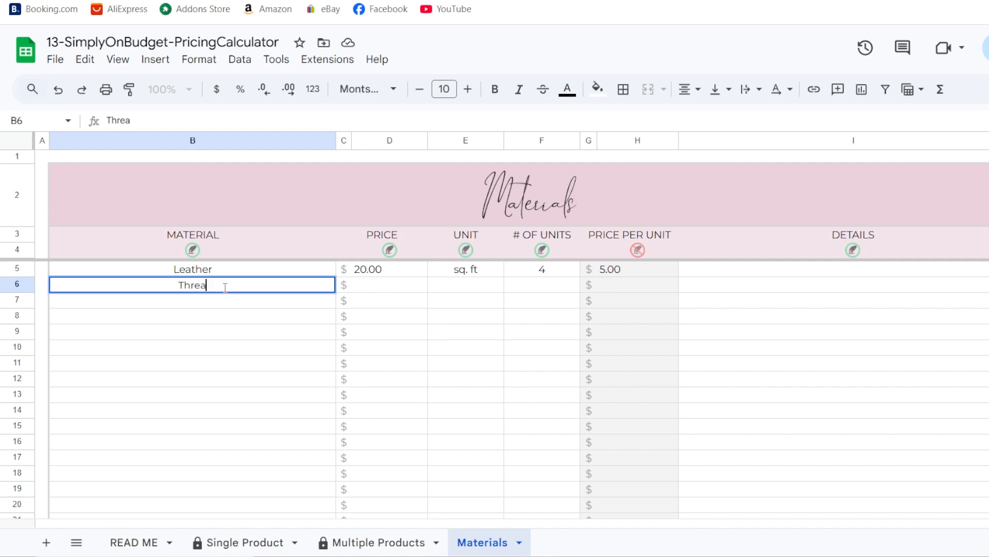
pyautogui.click(384, 283)
pyautogui.write('5')
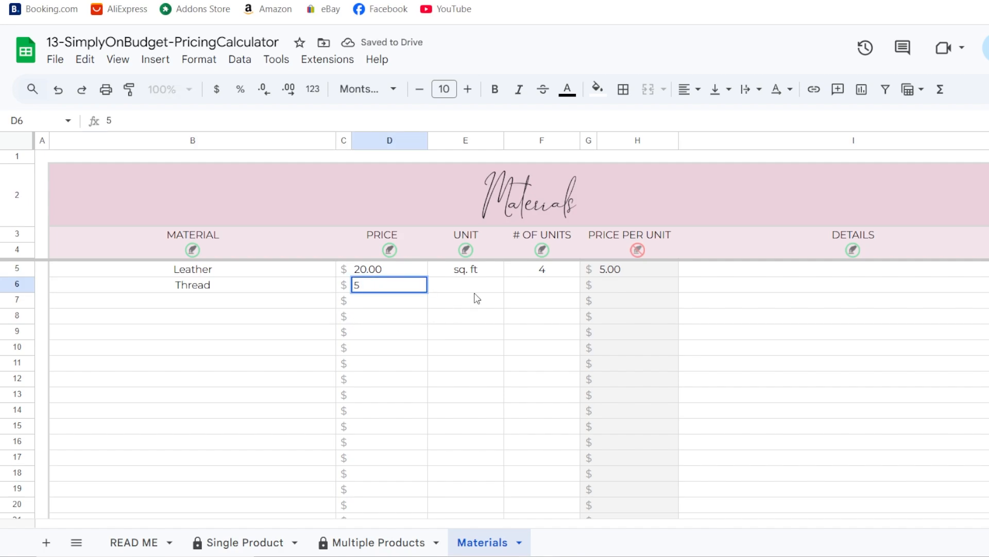
pyautogui.click(475, 286)
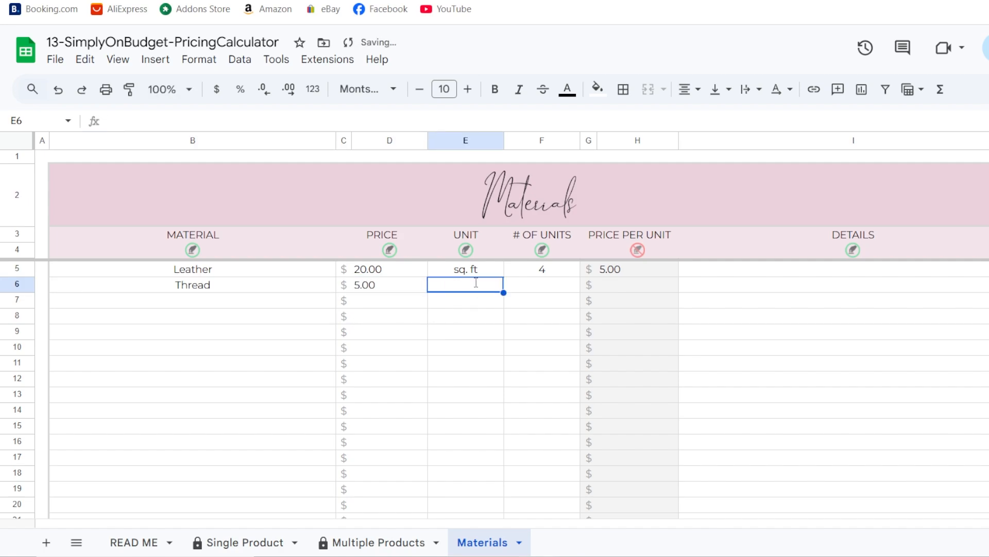
pyautogui.write('m')
pyautogui.click(524, 285)
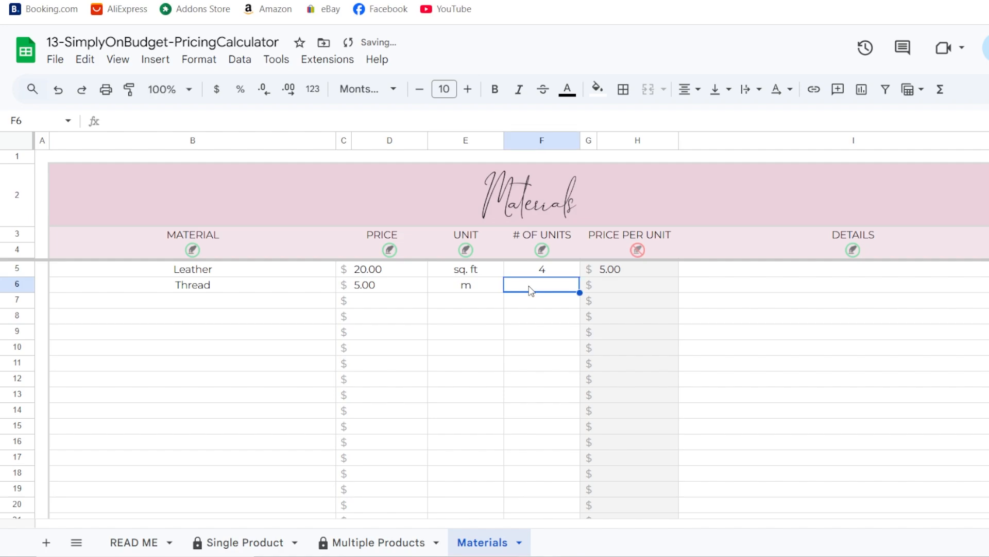
pyautogui.write('25')
pyautogui.press('Return')
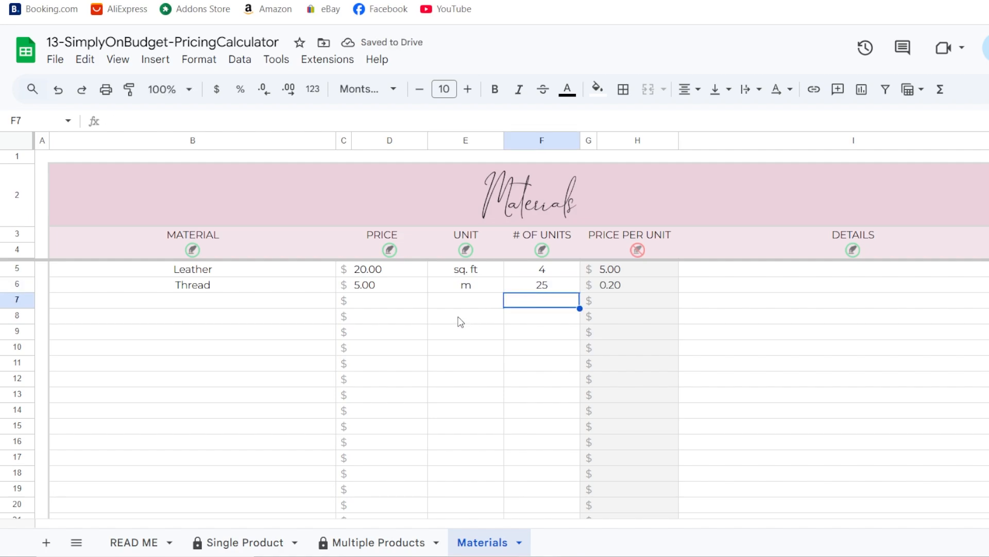
# - Add Beads as the third row of the Materials table with price 5, unit g and 50 units
pyautogui.click(208, 305)
pyautogui.write('Beads')
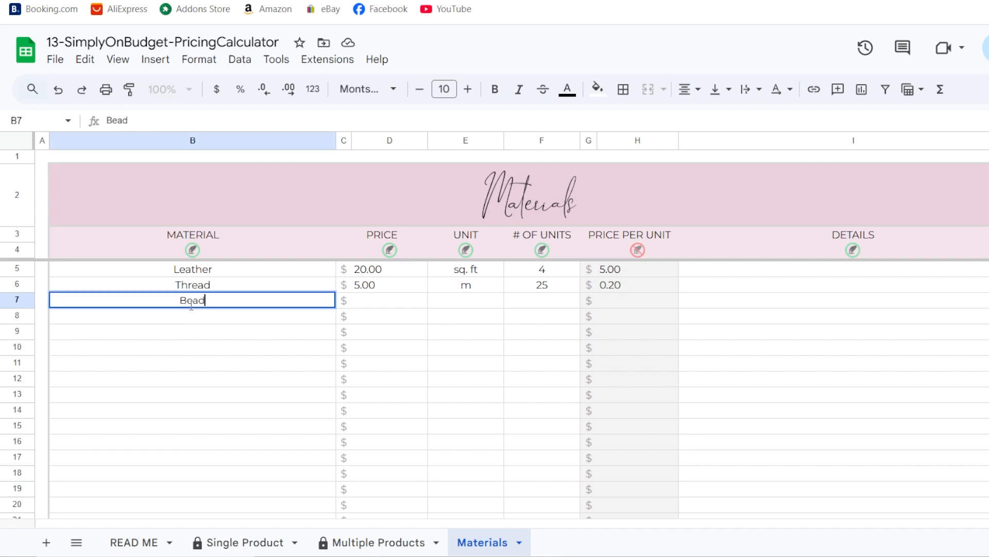
pyautogui.click(374, 305)
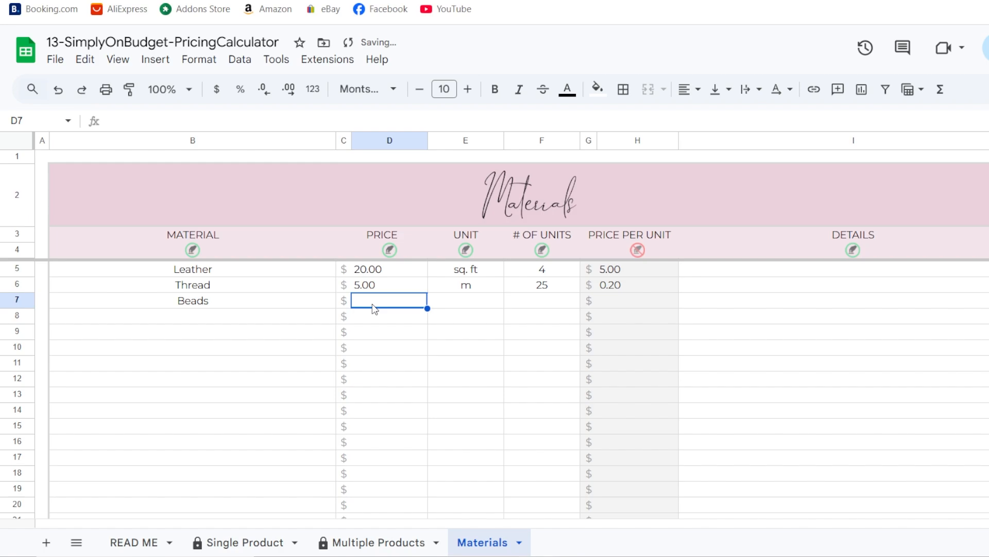
pyautogui.write('5')
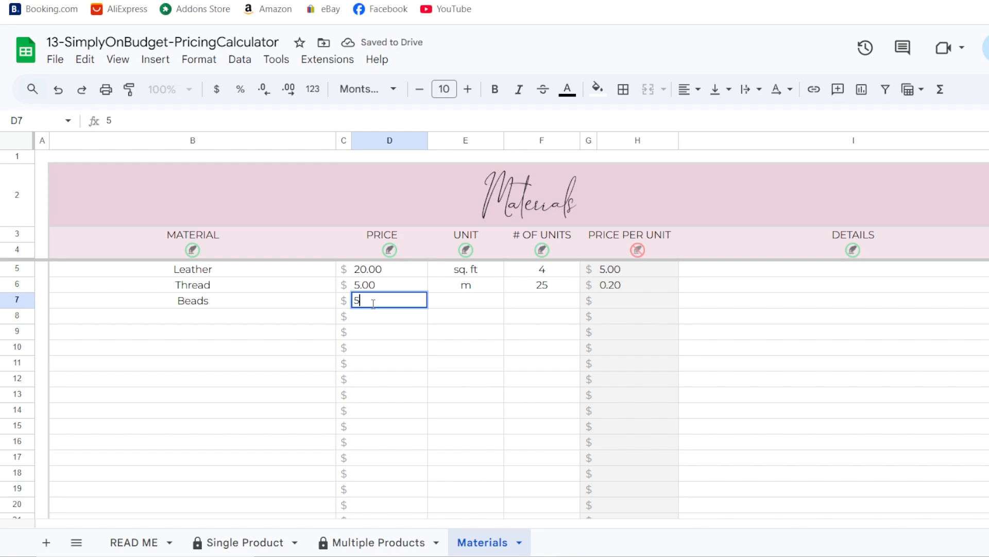
pyautogui.click(471, 305)
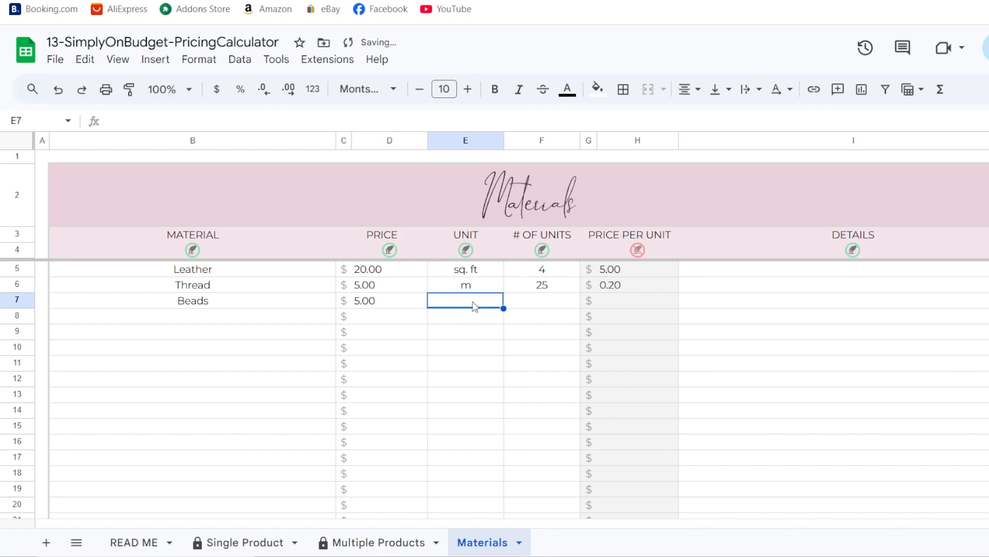
pyautogui.write('g')
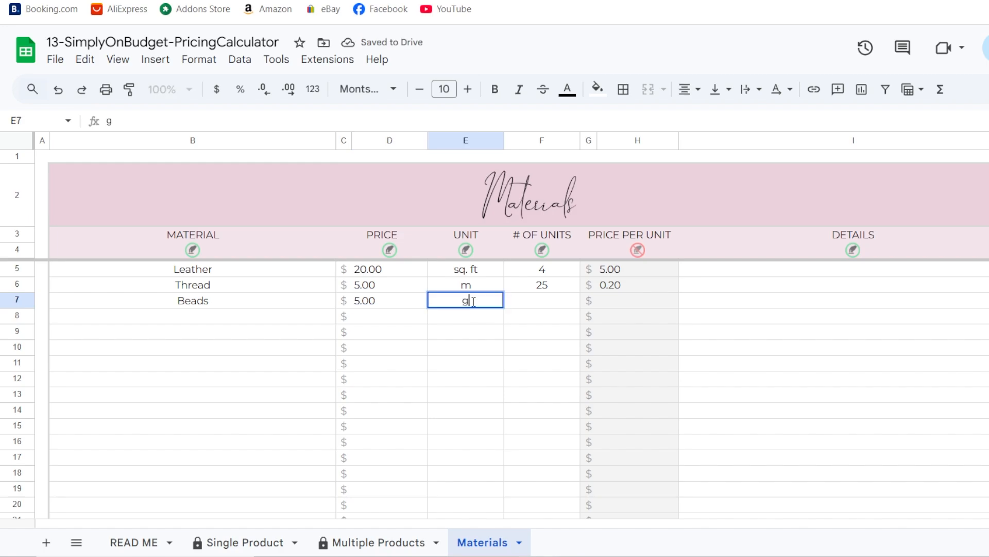
pyautogui.click(540, 303)
pyautogui.write('50')
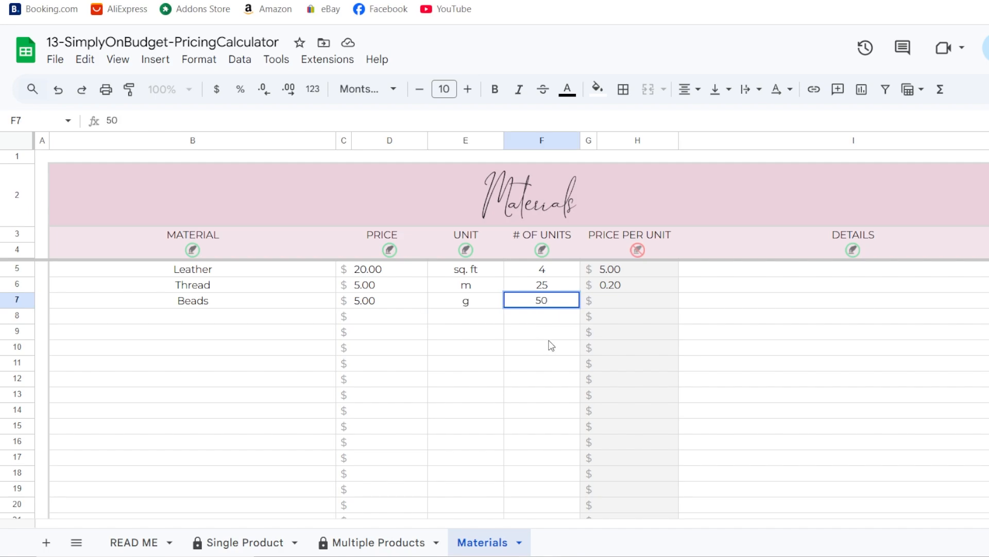
# - Add Elastic as the fourth row of the Materials table with price 5, unit m and 2 units, and inspect Leather's price-per-unit formula
pyautogui.click(277, 323)
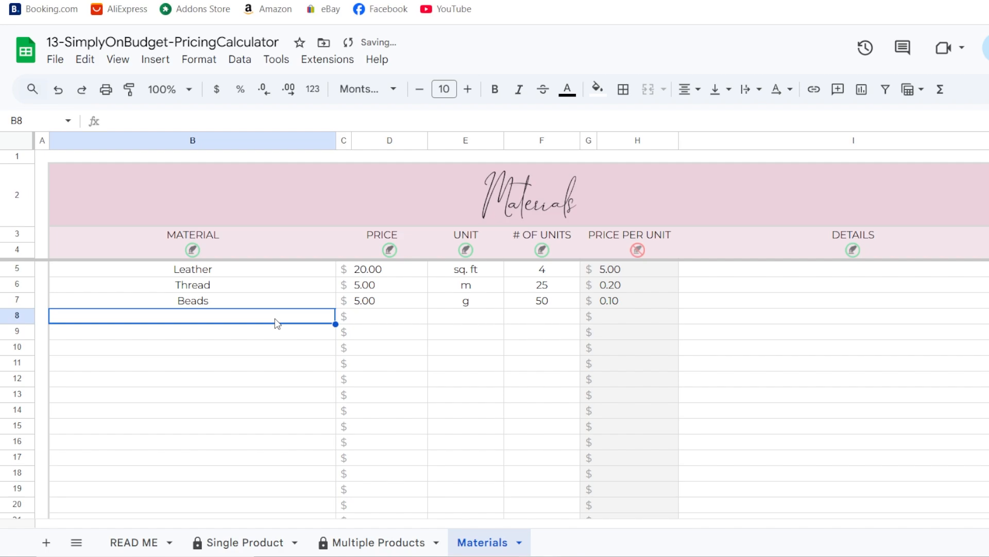
pyautogui.write('Elastic')
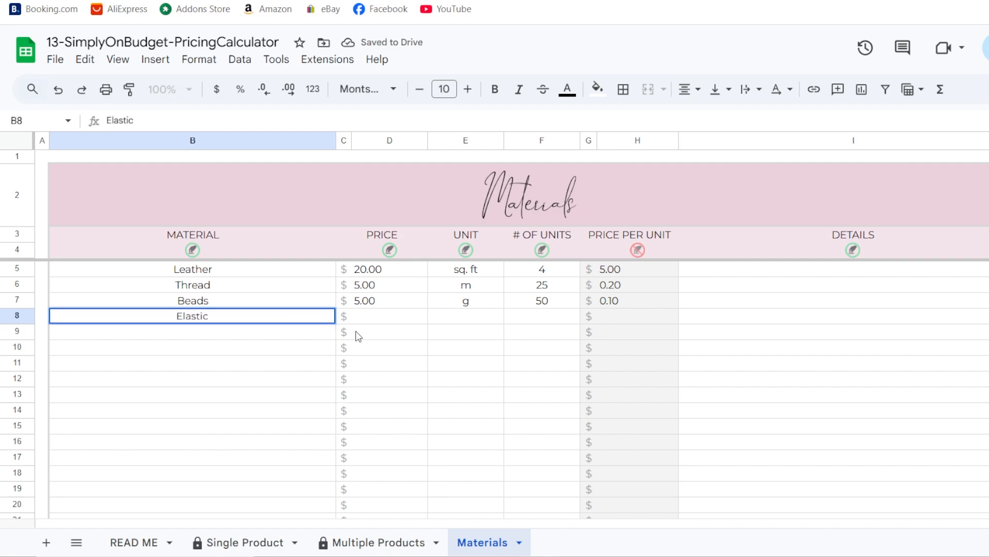
pyautogui.click(405, 321)
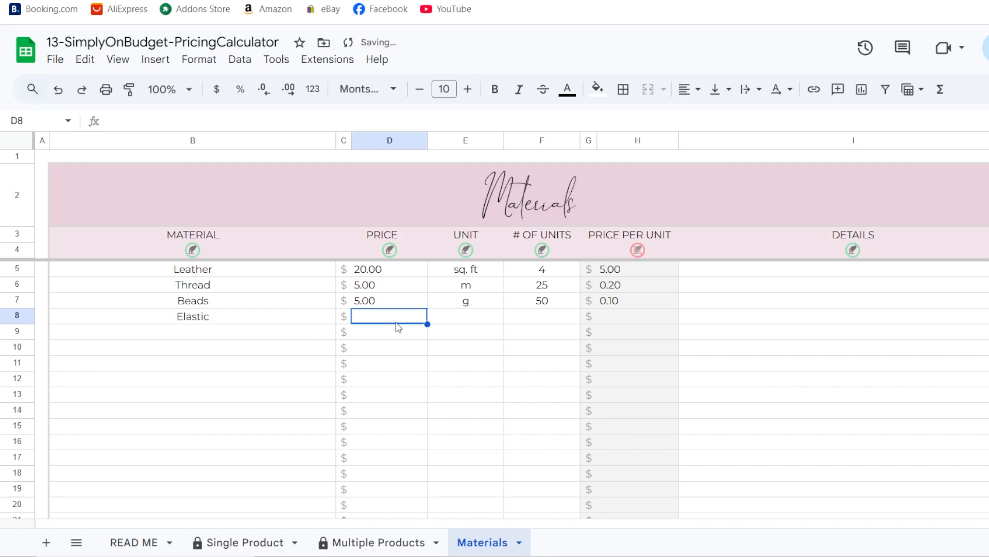
pyautogui.write('5')
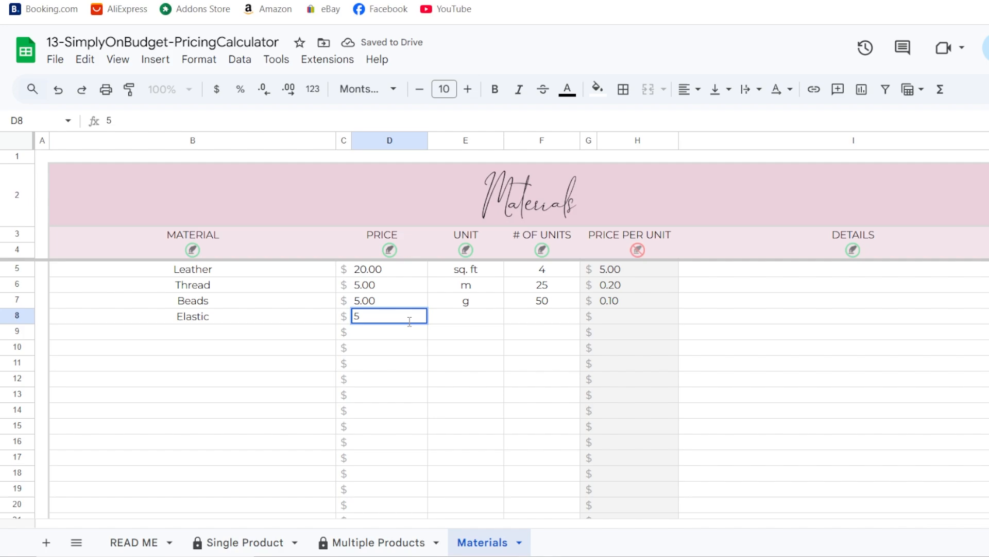
pyautogui.click(457, 321)
pyautogui.write('m')
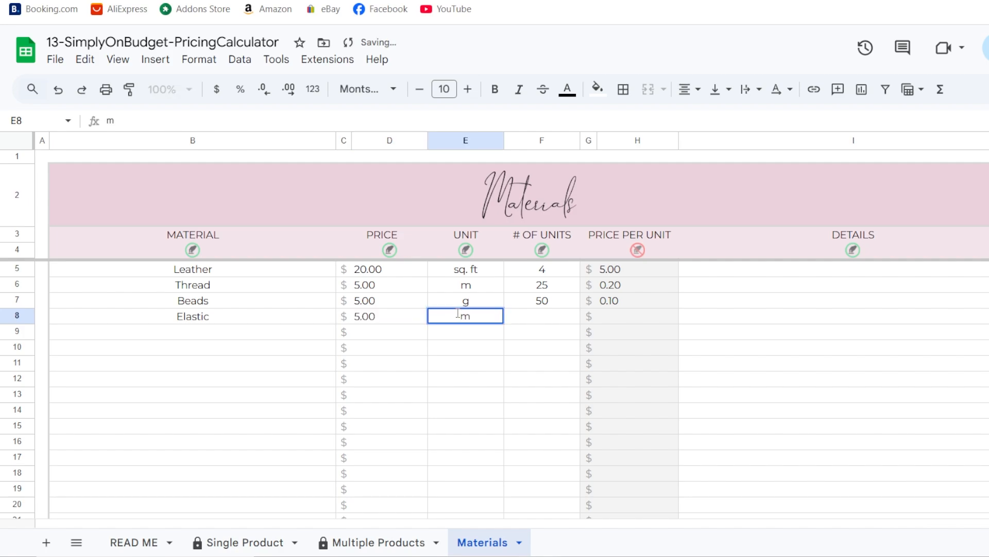
pyautogui.click(551, 319)
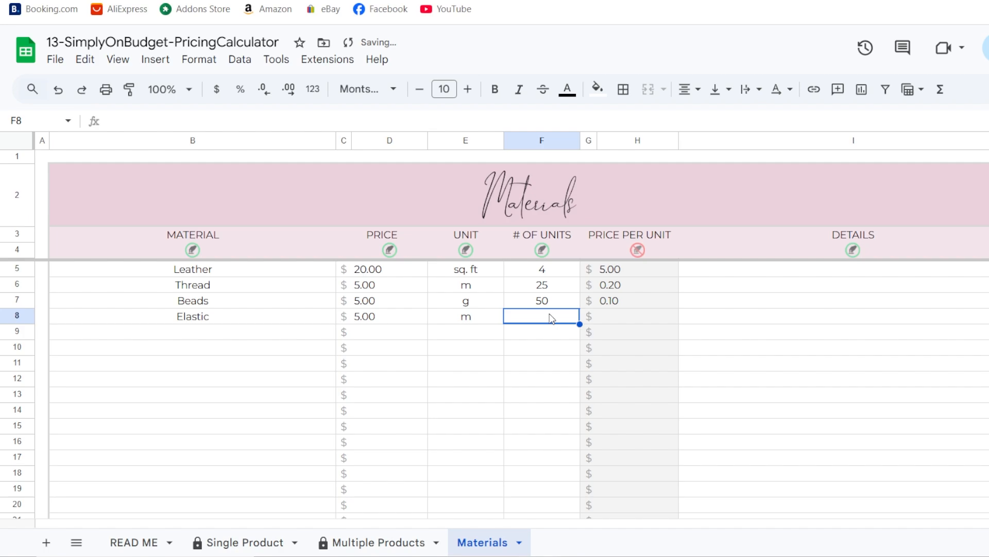
pyautogui.write('2')
pyautogui.press('Return')
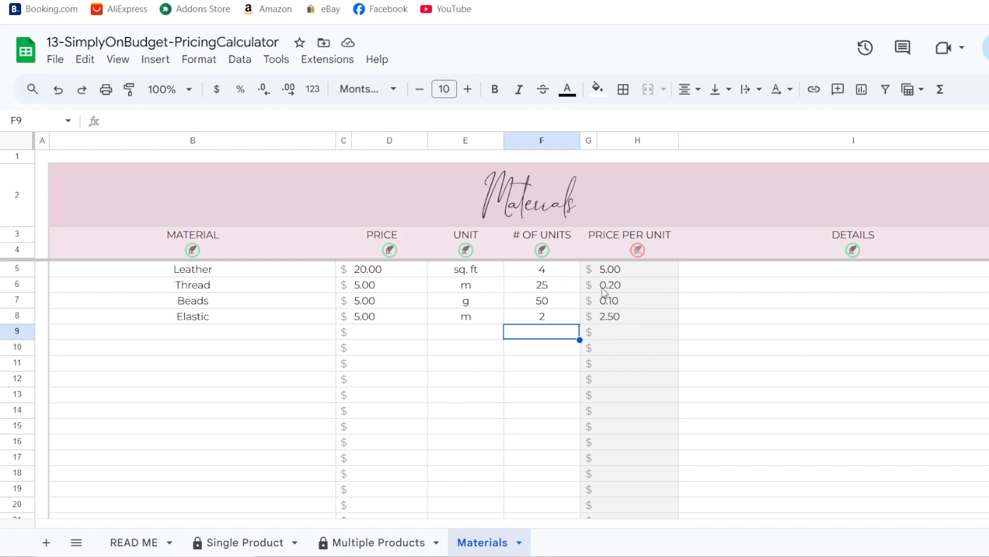
pyautogui.click(616, 270)
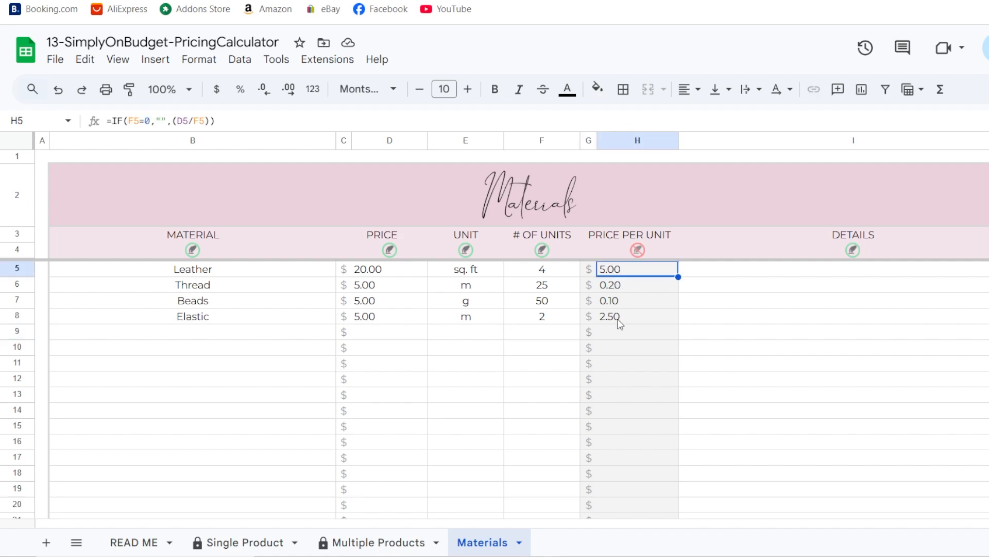
# - Duplicate the Single Product sheet to get a separate calculator for the moccasins
pyautogui.click(269, 543)
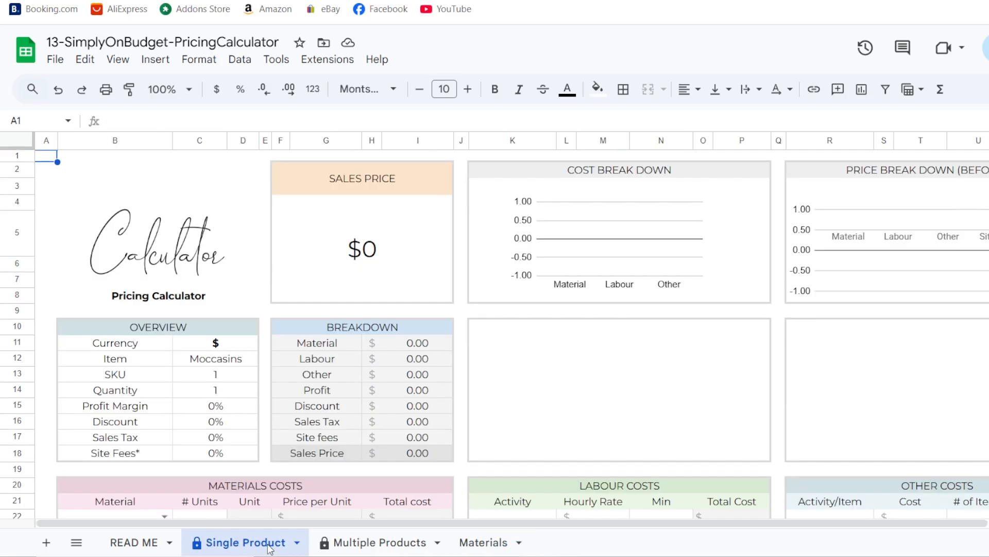
pyautogui.click(218, 359)
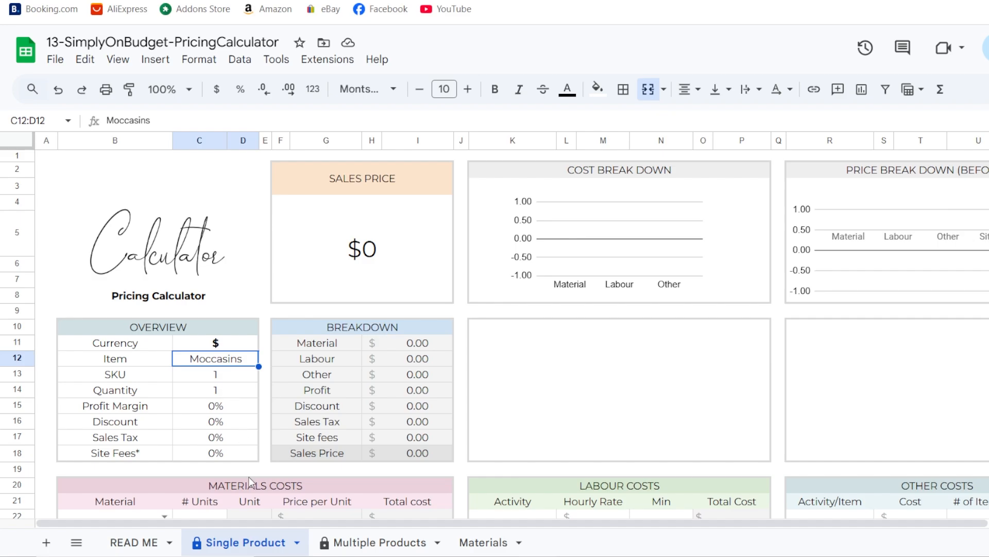
pyautogui.rightClick(278, 532)
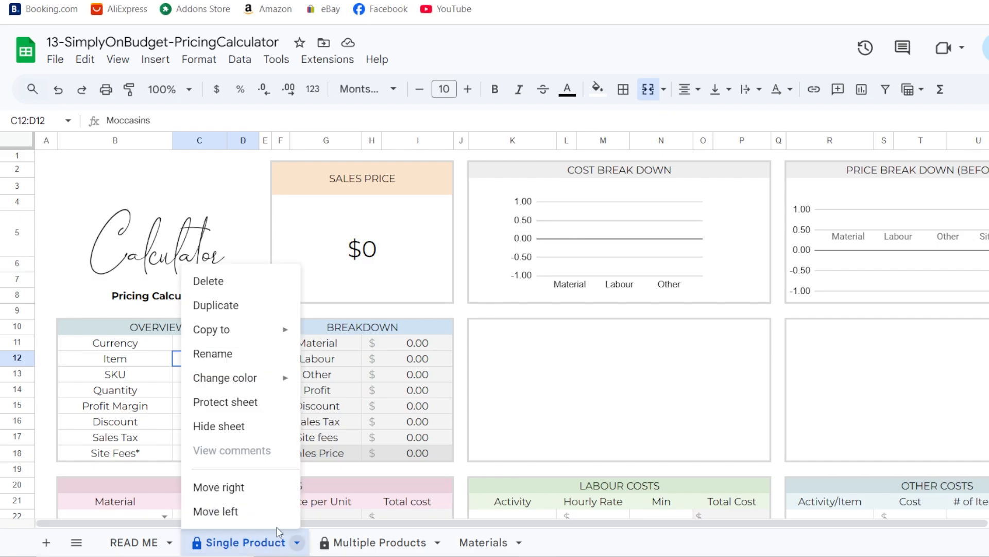
pyautogui.click(240, 307)
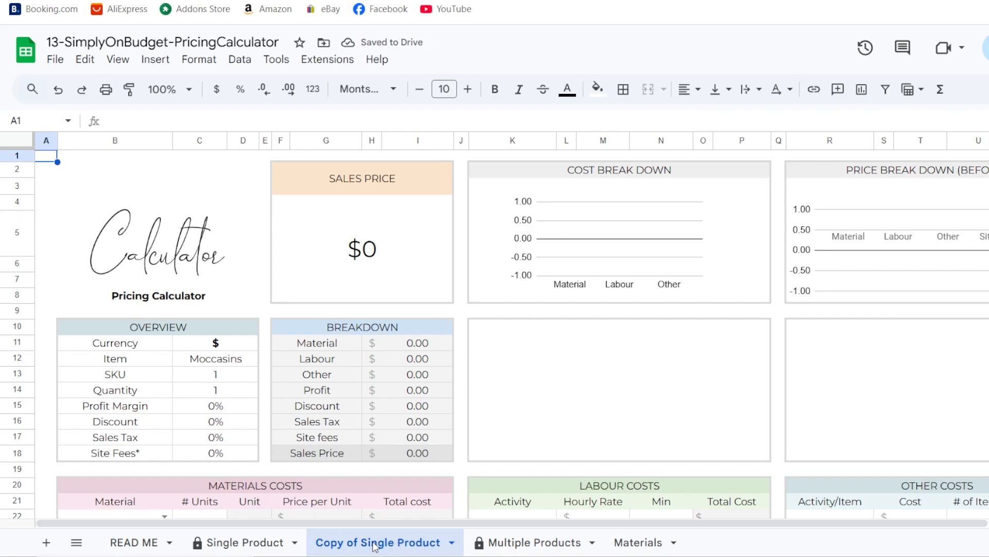
# - Rename the duplicated sheet as 1
pyautogui.doubleClick(377, 547)
pyautogui.write('1')
pyautogui.press('Return')
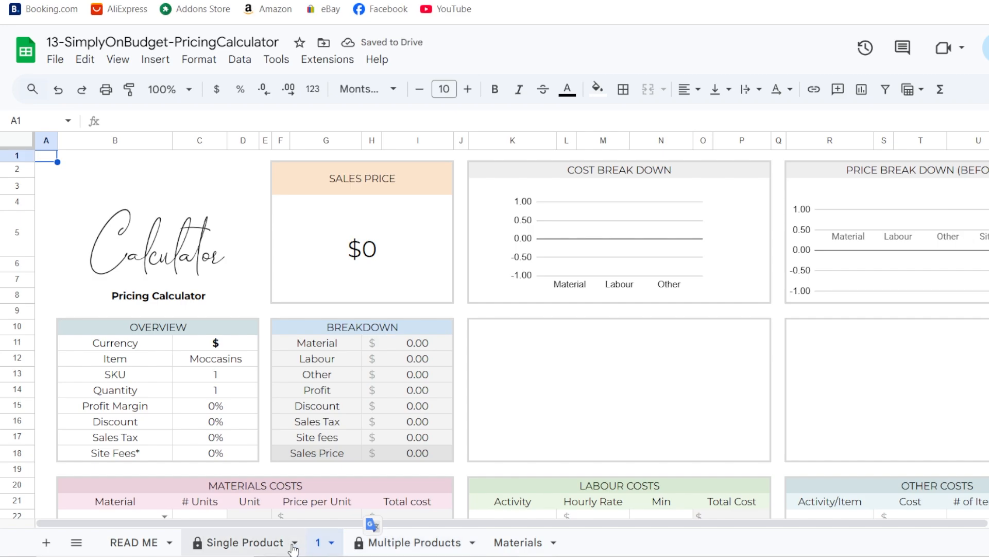
# - Rename the duplicated product sheet as Moccasins
pyautogui.doubleClick(319, 545)
pyautogui.write('Mo')
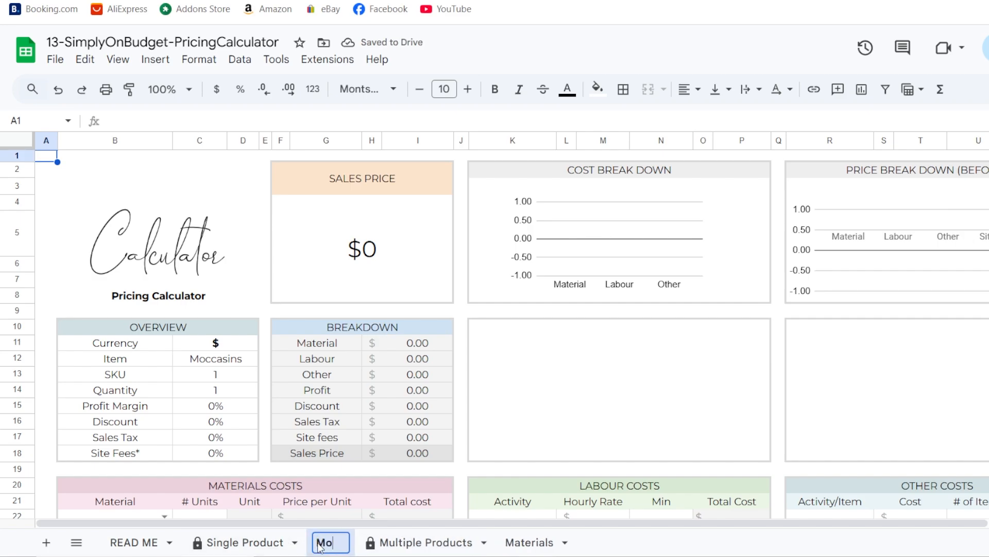
pyautogui.write('ccasins')
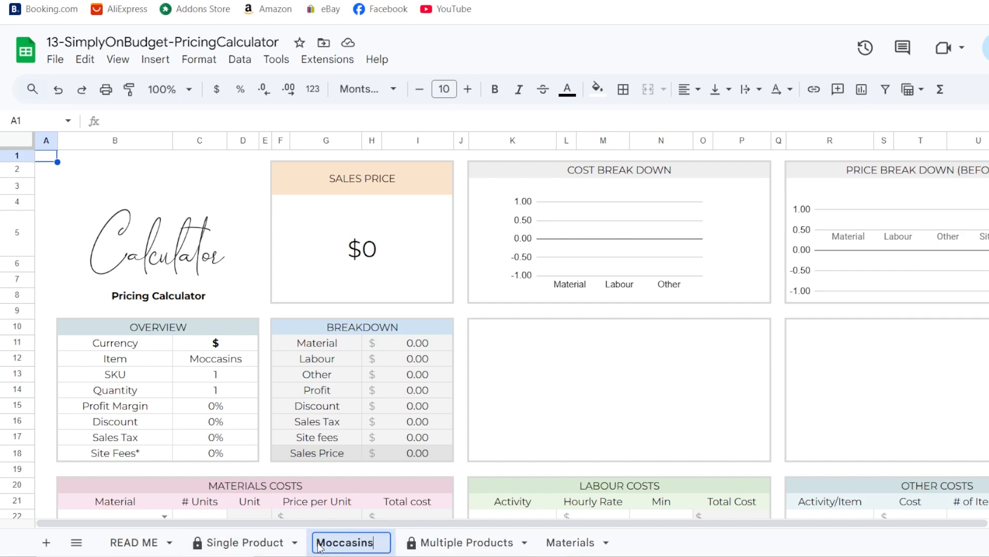
pyautogui.press('Return')
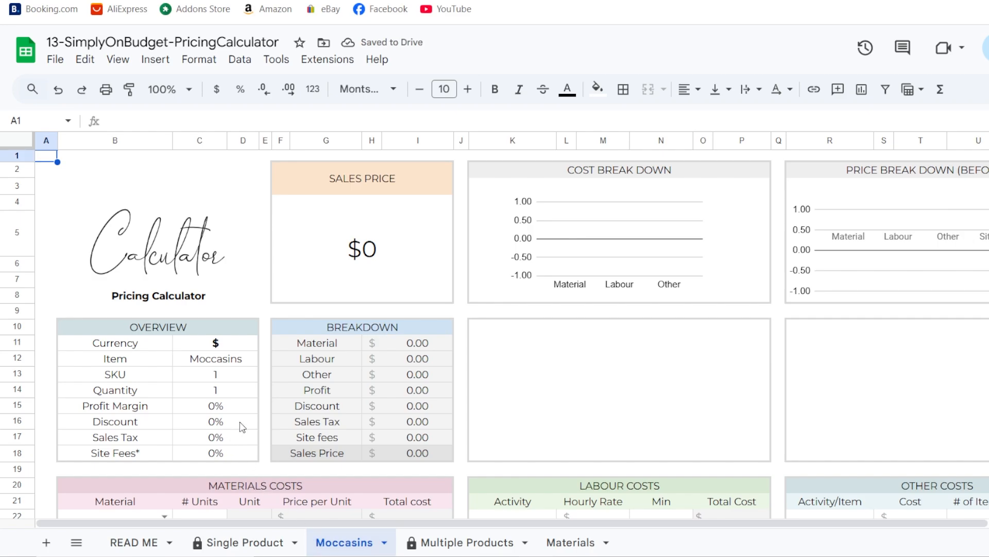
# - In the Moccasins overview, set the profit margin to 50%, discount to 10%, sales tax to 14% and site fees to 10%
pyautogui.click(219, 408)
pyautogui.write('50')
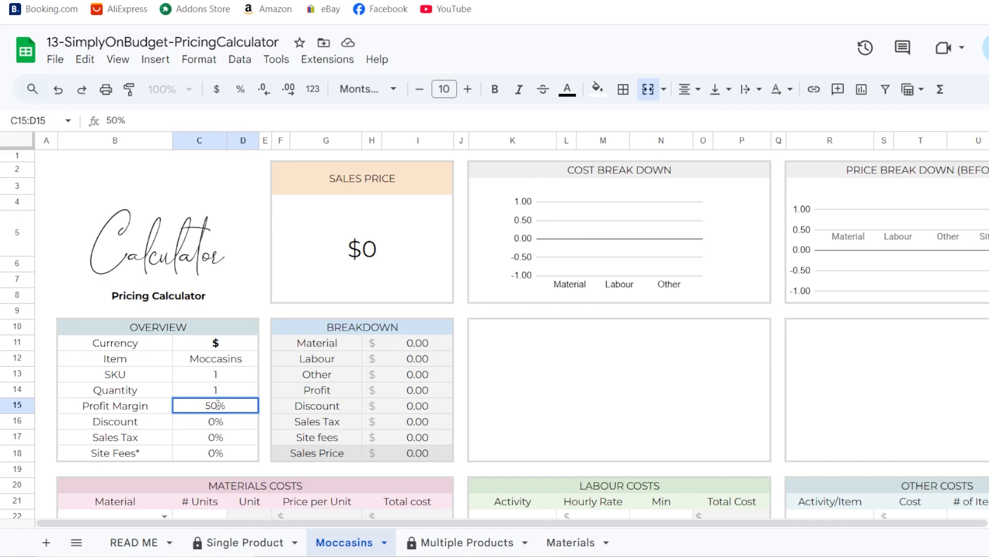
pyautogui.click(225, 421)
pyautogui.write('10')
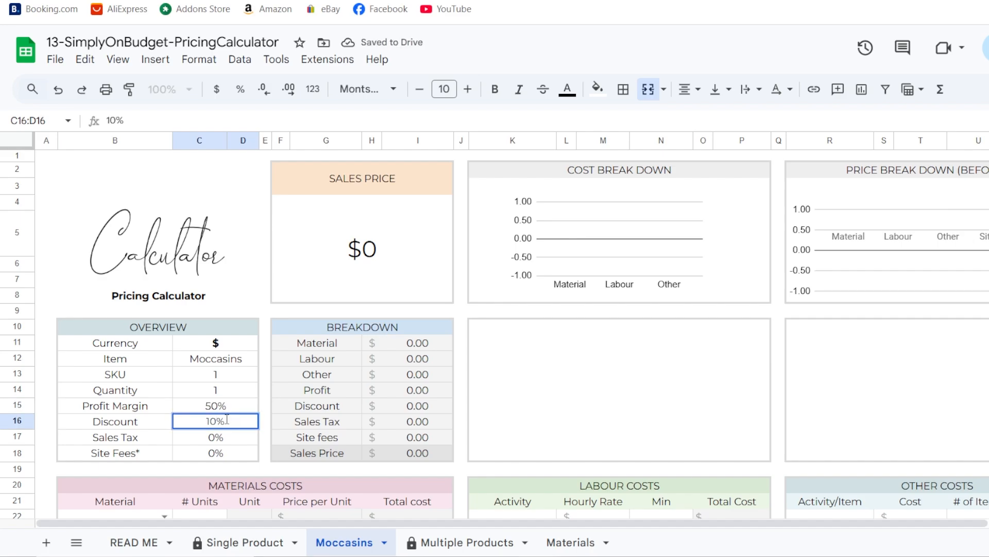
pyautogui.press('Return')
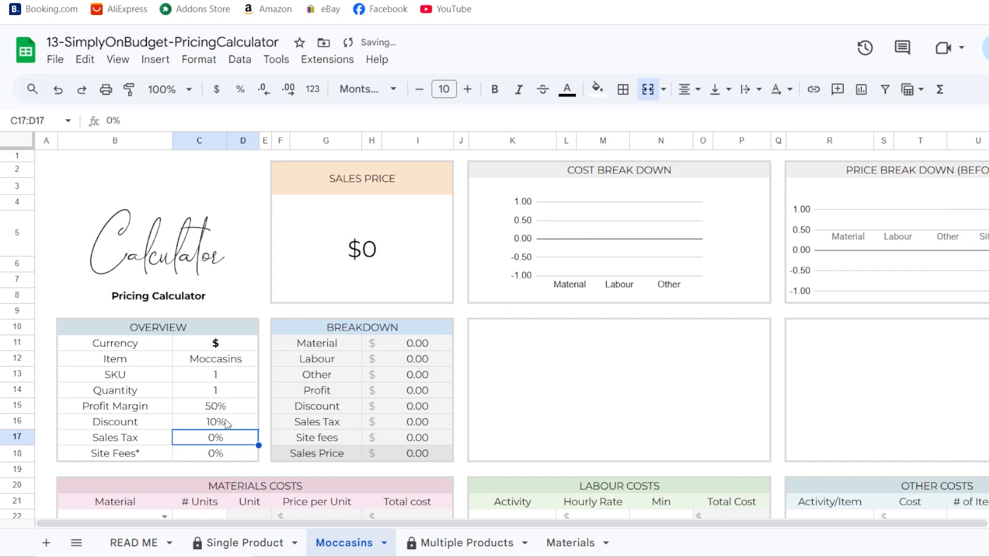
pyautogui.write('14')
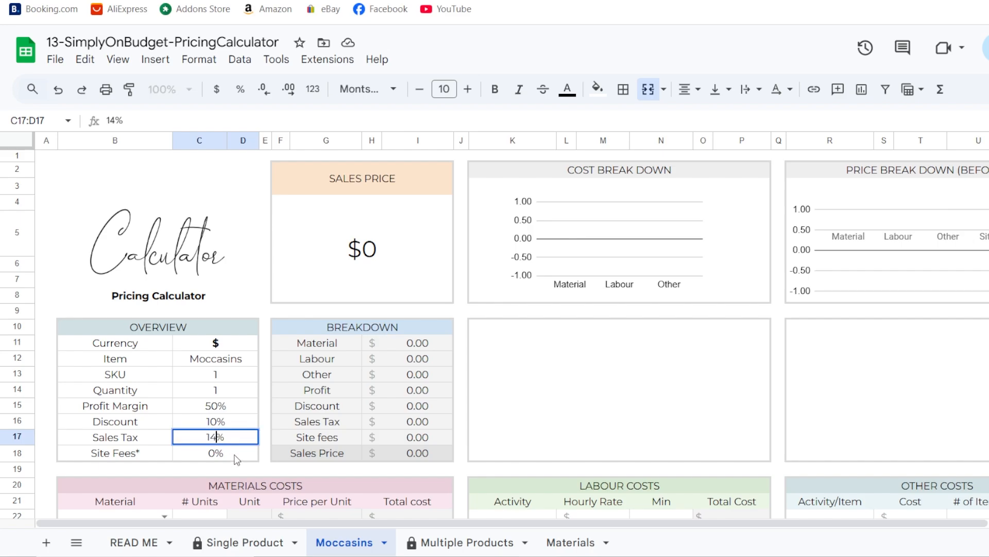
pyautogui.press('Return')
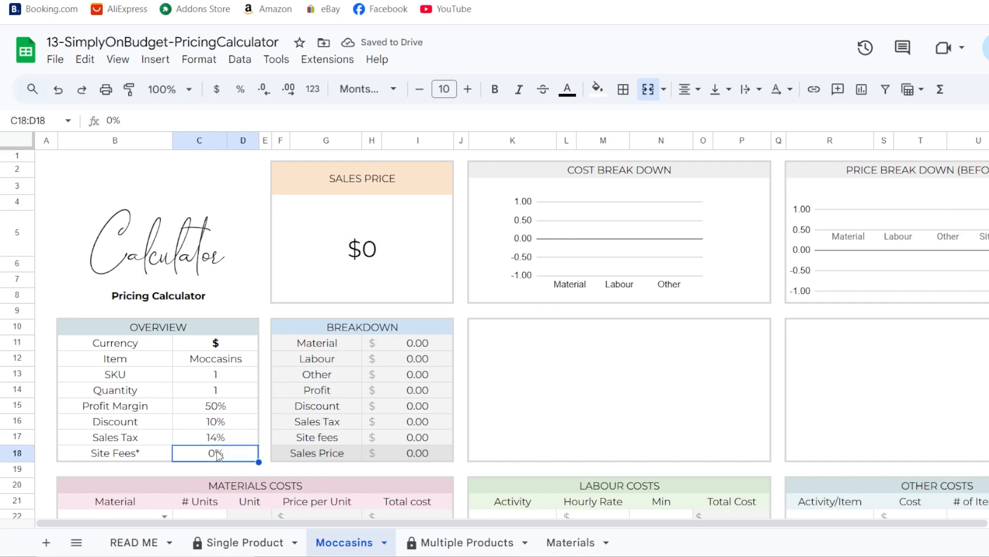
pyautogui.write('10')
pyautogui.press('Return')
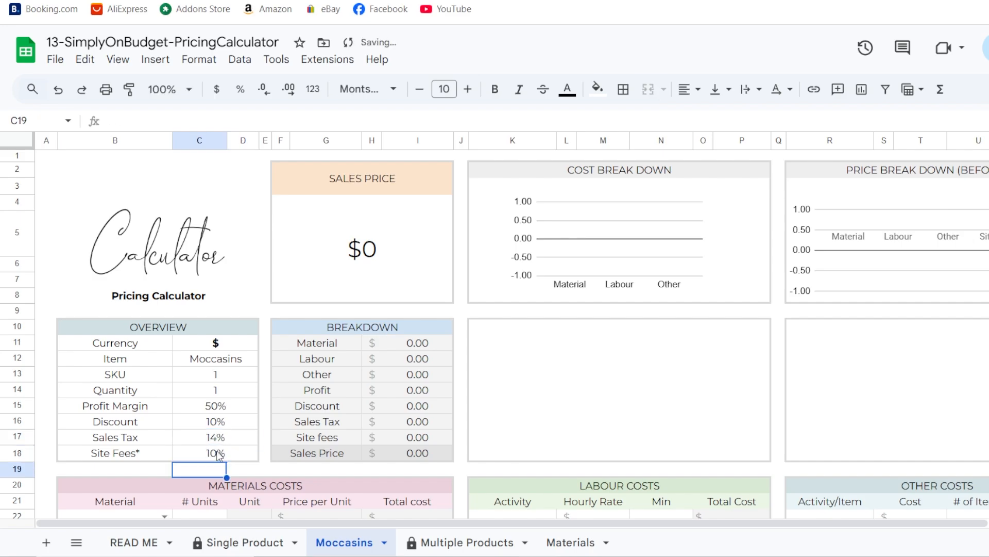
# - Choose Leather, Thread, Beads and Elastic as the first four materials in the Moccasins Materials Costs table, and compare them with the Materials sheet
pyautogui.scroll(-2, 227, 445)
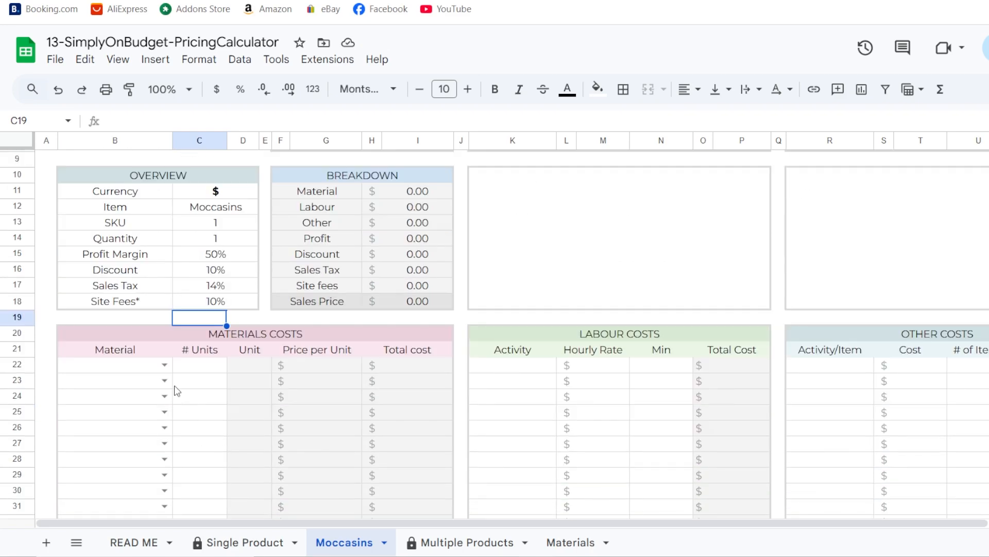
pyautogui.click(209, 368)
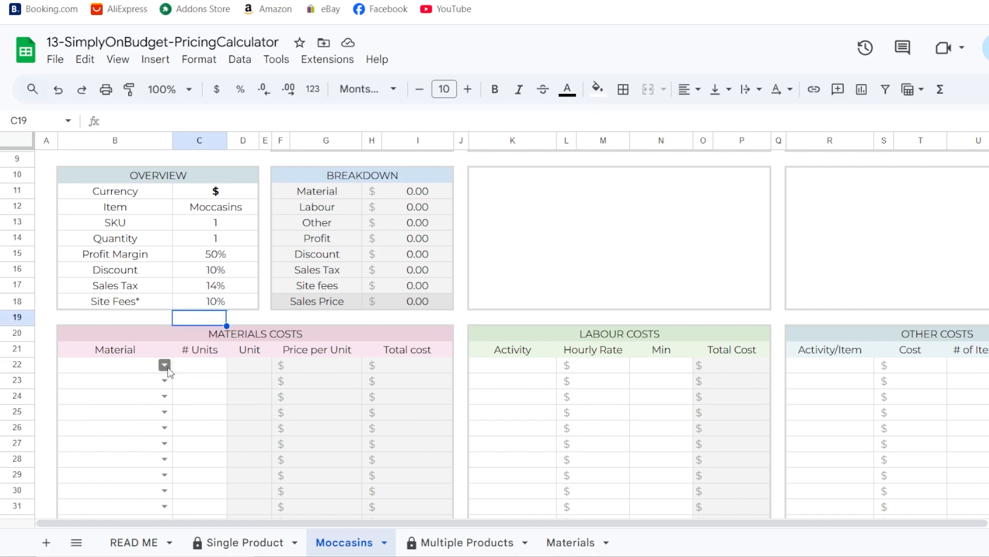
pyautogui.click(165, 366)
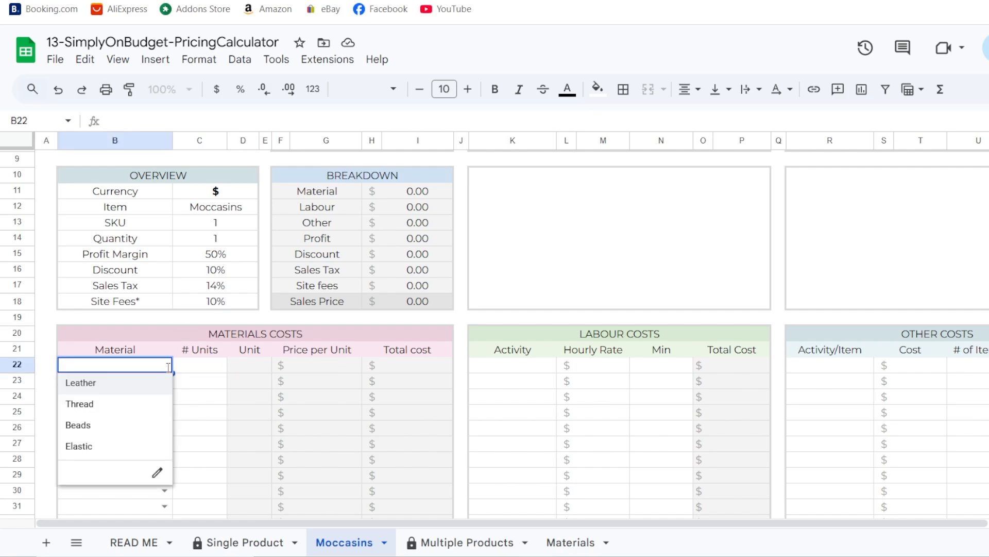
pyautogui.click(113, 384)
pyautogui.click(165, 381)
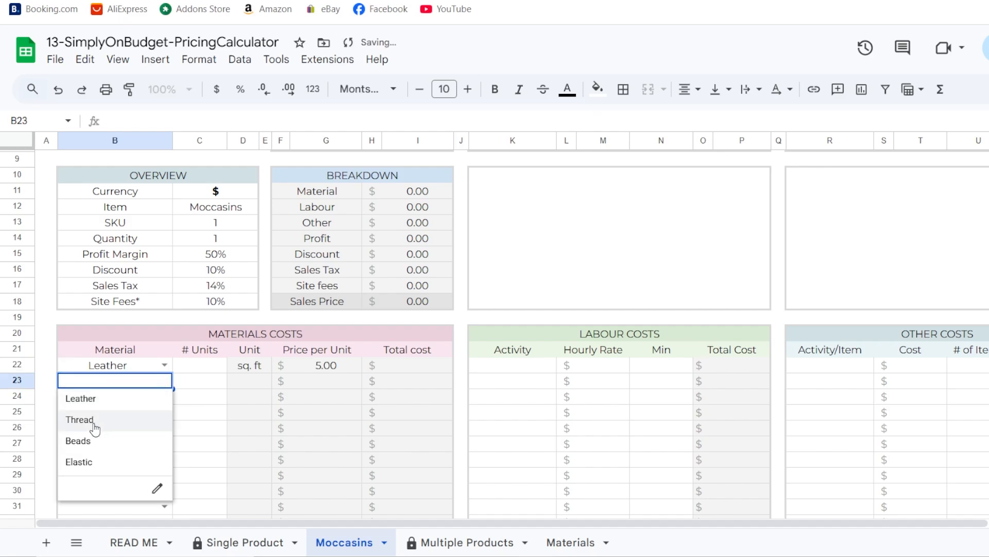
pyautogui.click(95, 428)
pyautogui.click(165, 395)
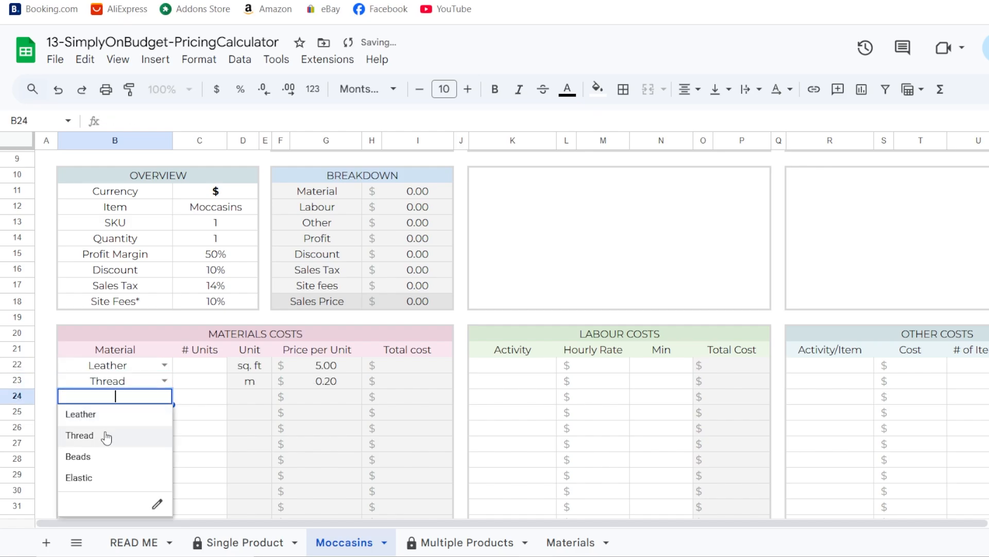
pyautogui.click(87, 457)
pyautogui.click(164, 412)
pyautogui.click(80, 493)
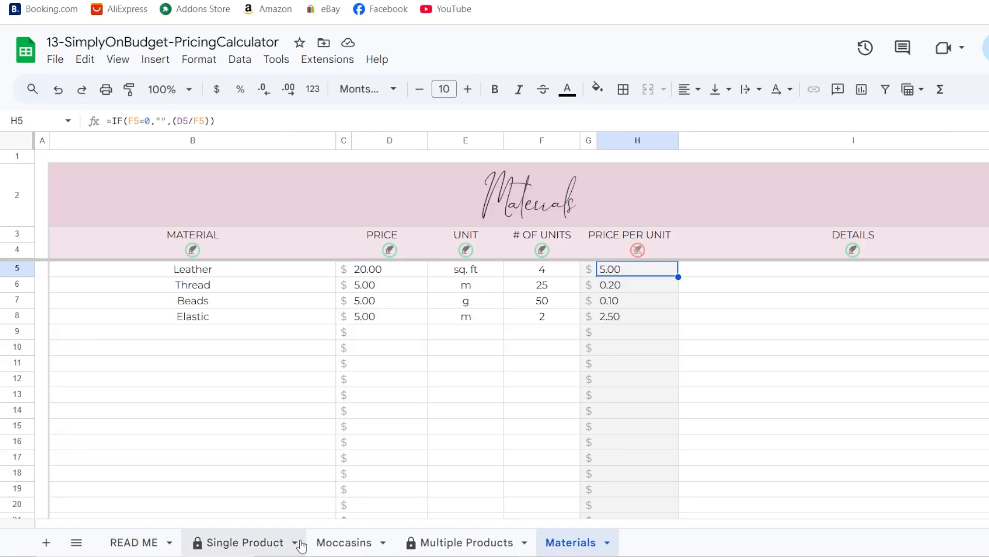
pyautogui.click(297, 541)
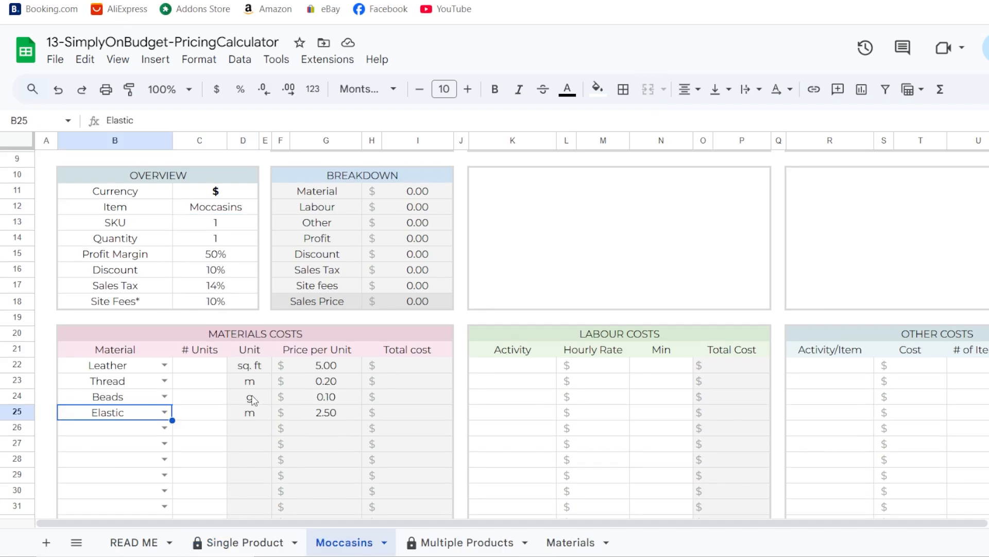
# - Enter the Moccasins material quantities: 1.5 sq. ft of leather, 1 m of thread, 10 g of beads and 0.3 m of elastic
pyautogui.click(207, 366)
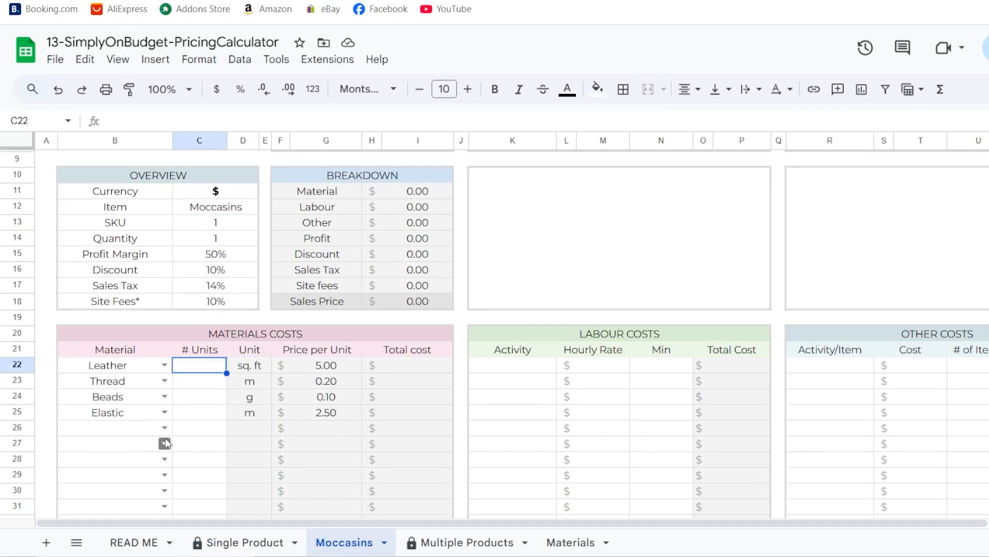
pyautogui.click(211, 376)
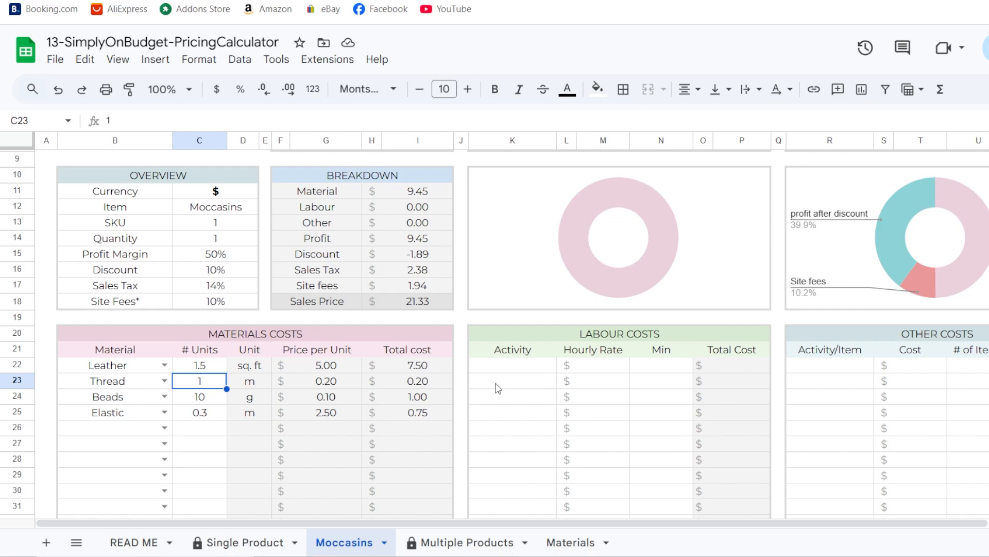
# - Add Cut leather as the first labour activity with an hourly rate of 15 and 20 minutes
pyautogui.click(503, 365)
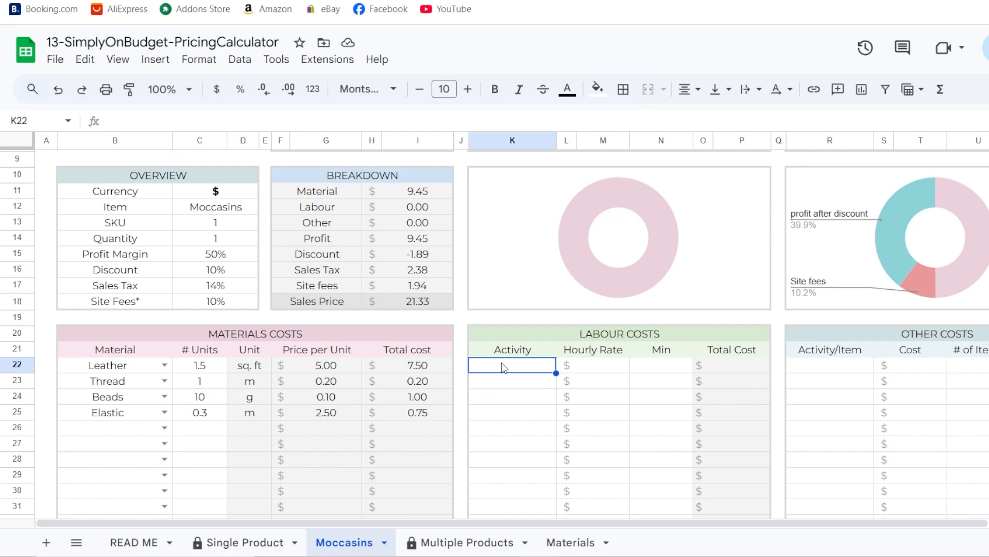
pyautogui.write('Cu')
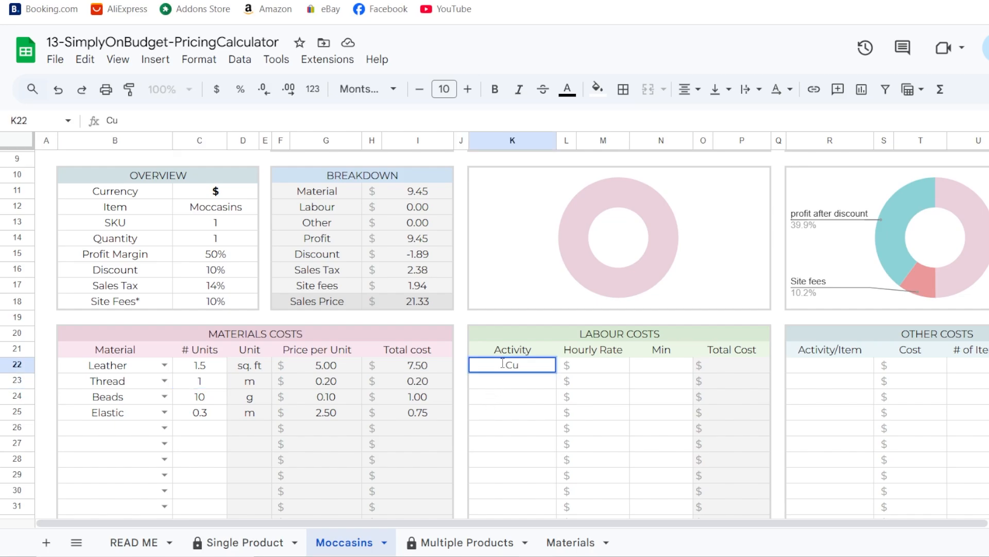
pyautogui.write('t leather')
pyautogui.click(588, 365)
pyautogui.write('15')
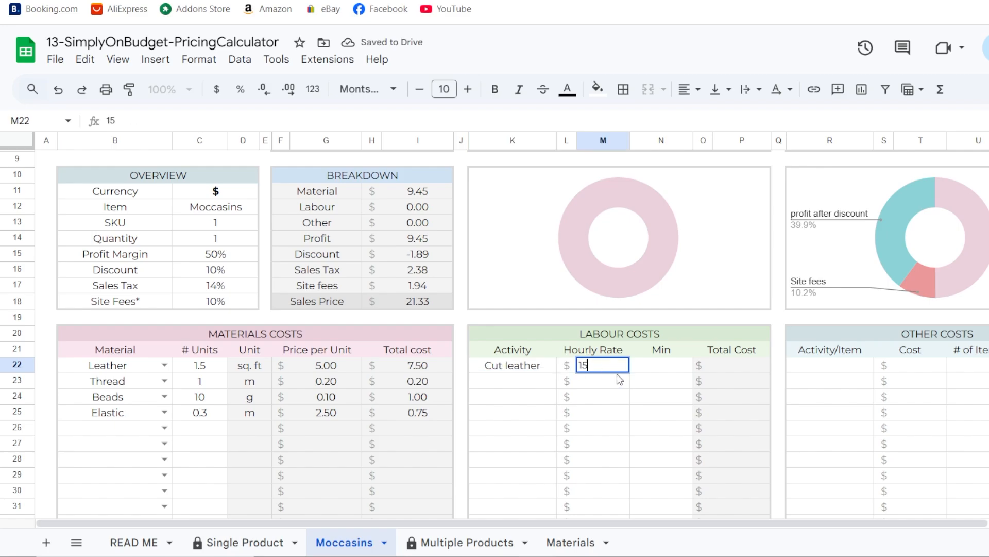
pyautogui.click(653, 366)
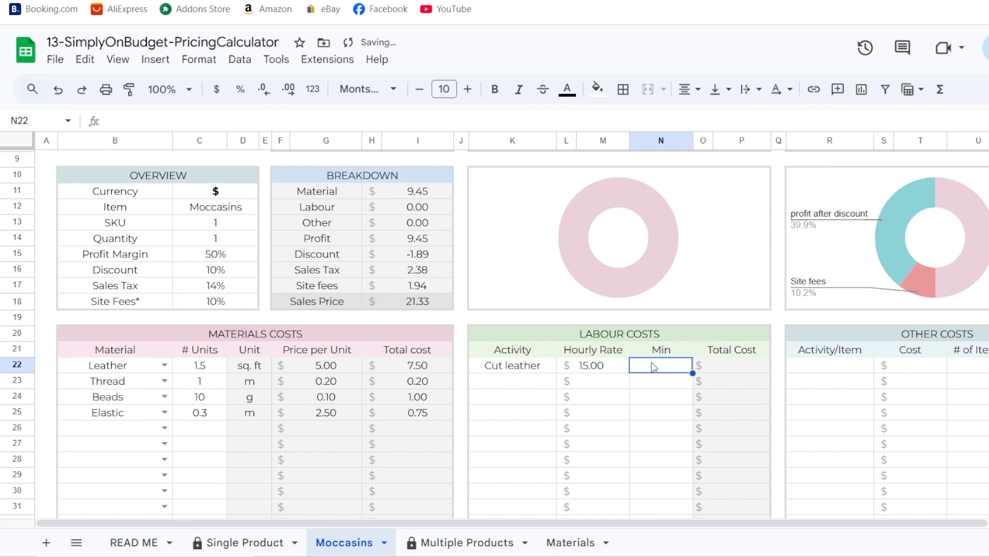
pyautogui.write('20')
pyautogui.press('Return')
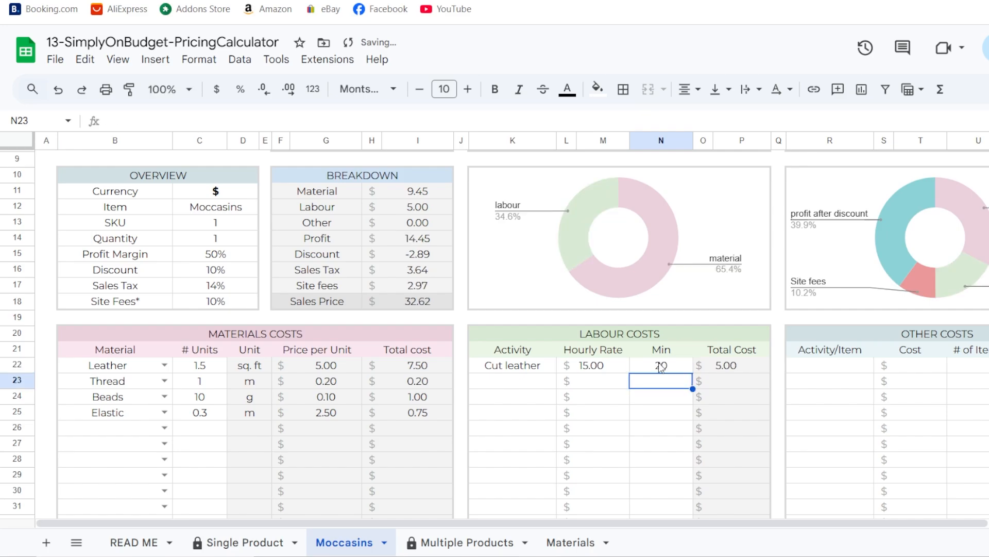
# - Add Sew moccasins as the second labour activity with an hourly rate of 15 and 45 minutes
pyautogui.click(538, 389)
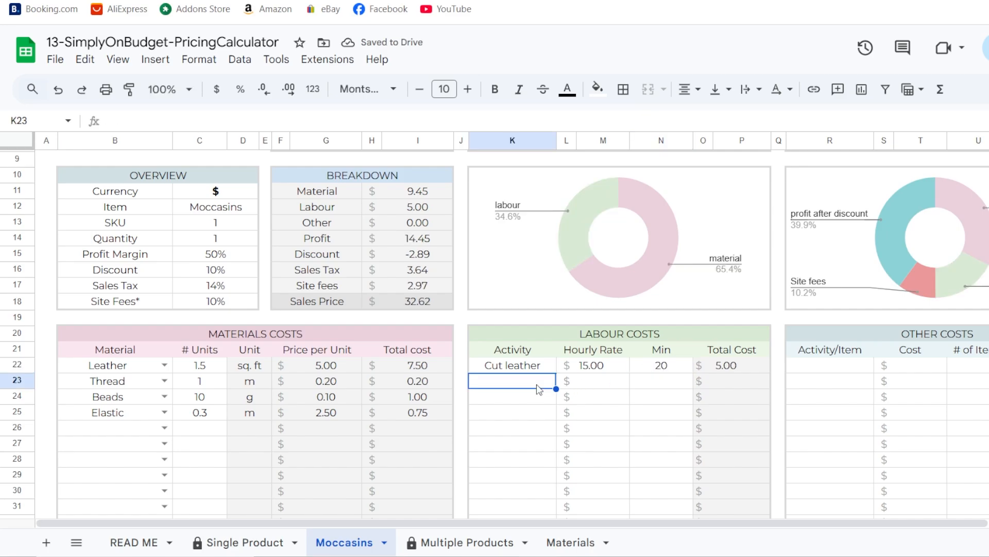
pyautogui.write('Sew mo')
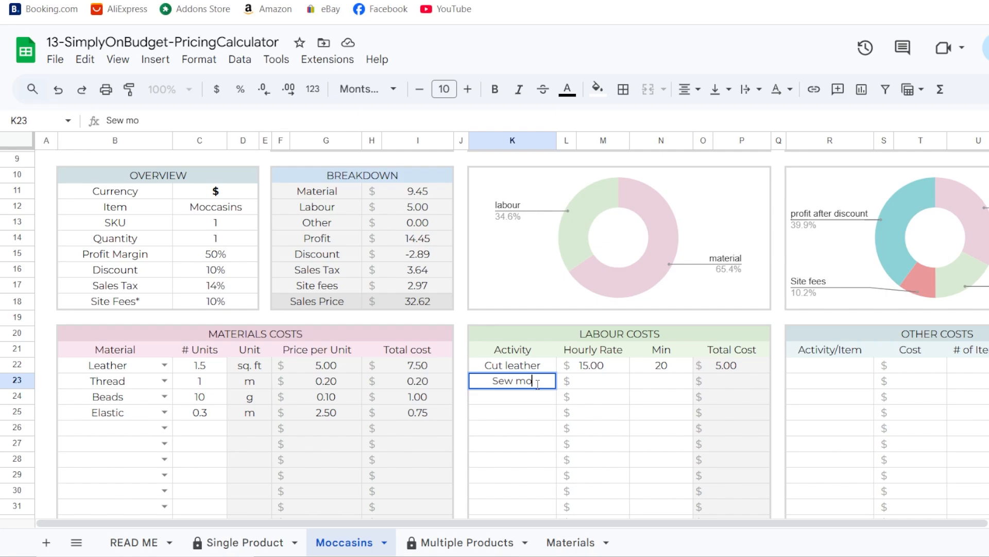
pyautogui.write('ccasins')
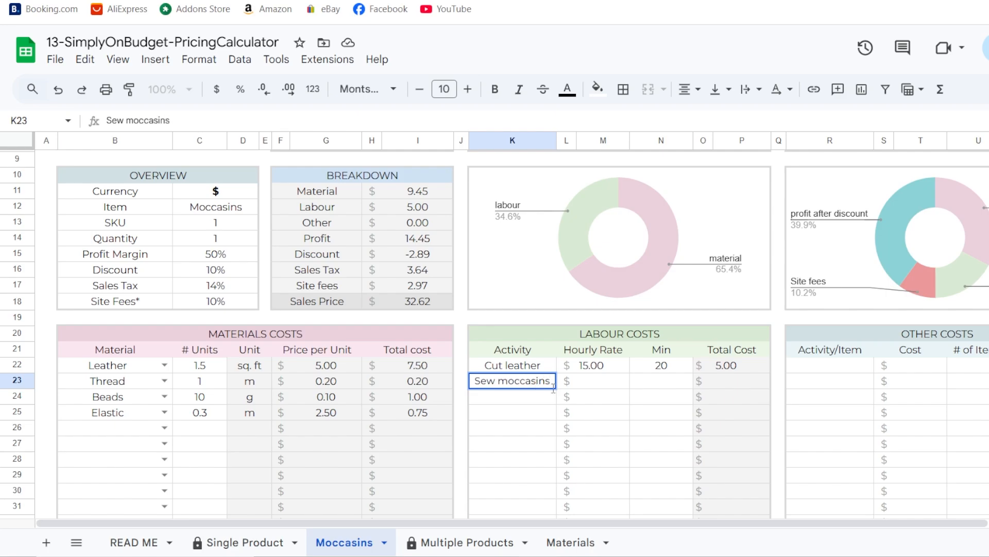
pyautogui.click(620, 383)
pyautogui.write('15')
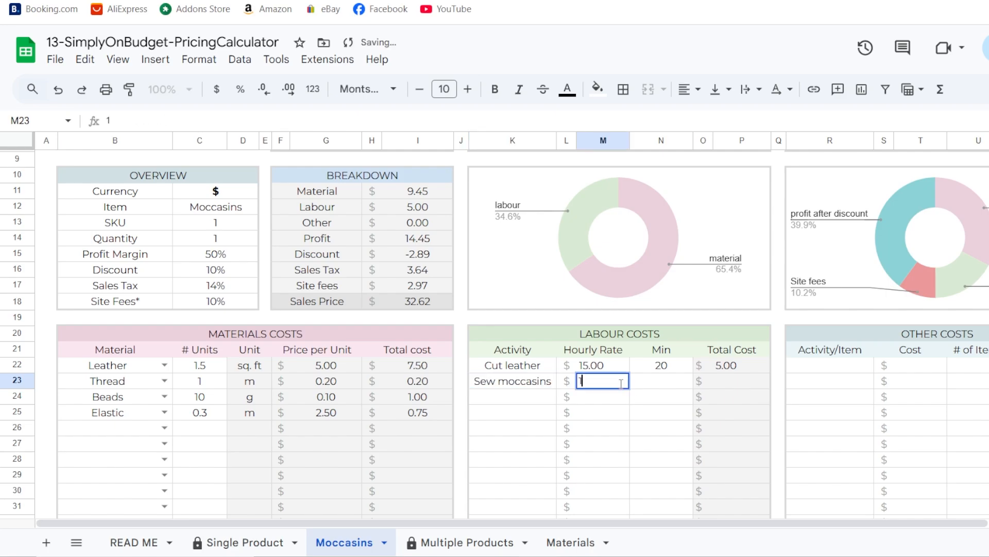
pyautogui.click(618, 429)
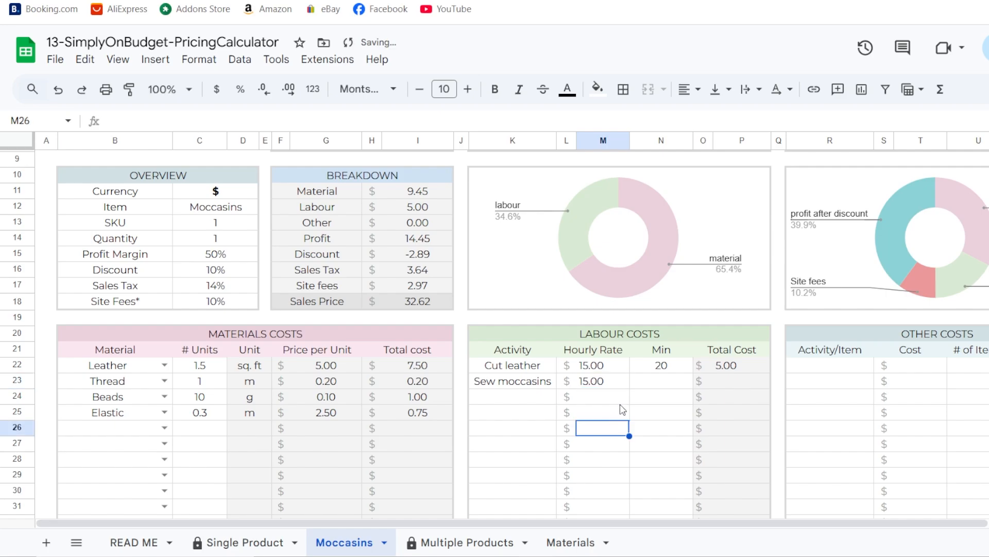
pyautogui.click(661, 385)
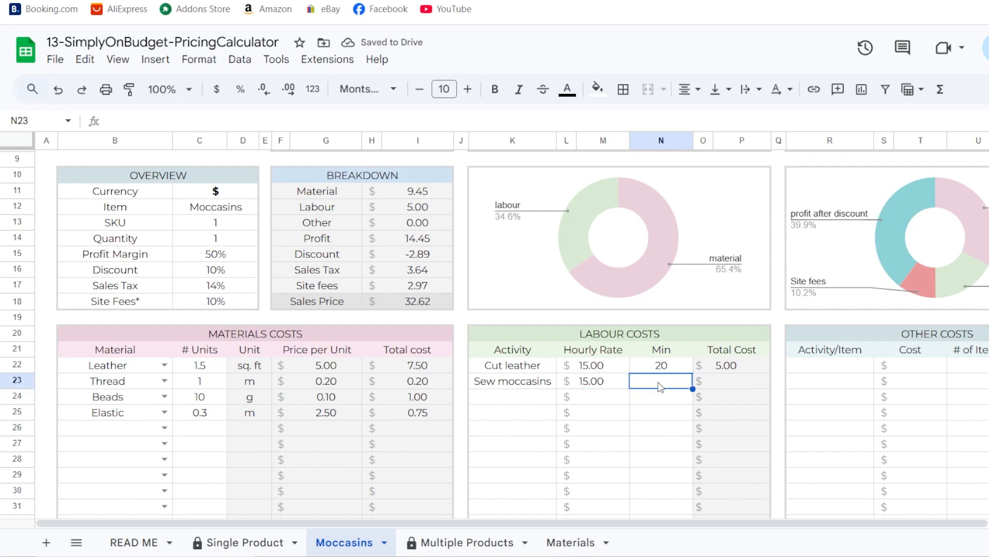
pyautogui.write('45')
pyautogui.click(650, 416)
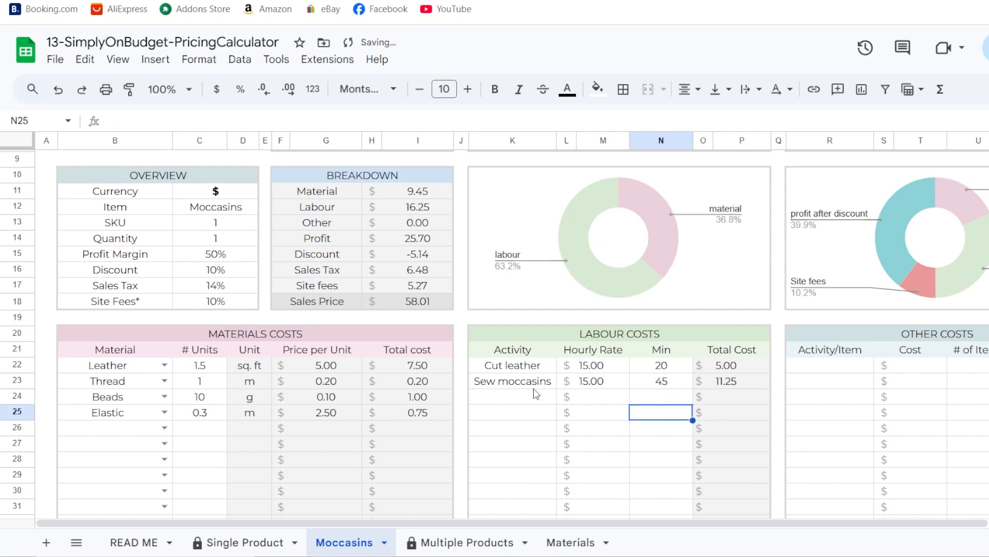
# - Add Pack as the third labour activity with an hourly rate of 15 and 10 minutes
pyautogui.click(519, 395)
pyautogui.write('Pack')
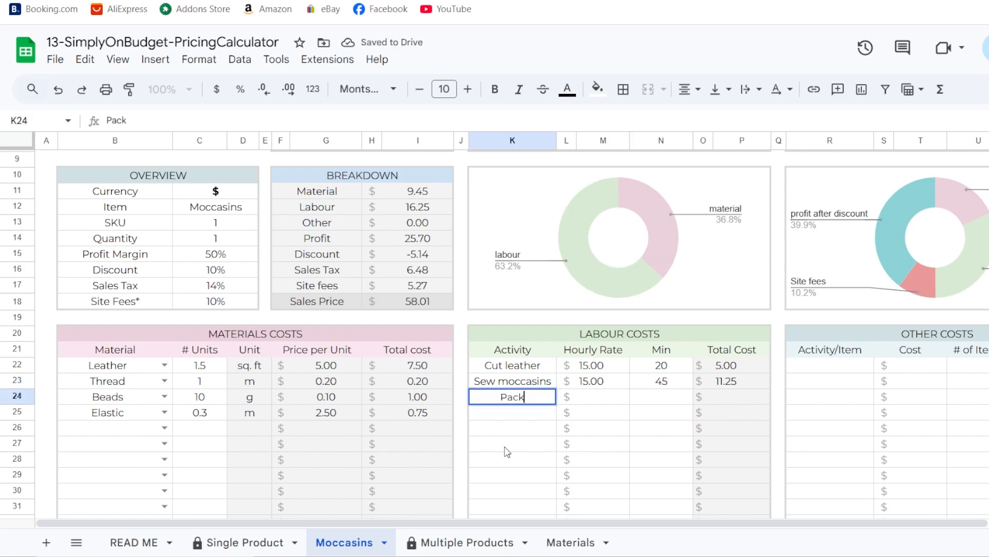
pyautogui.press('Return')
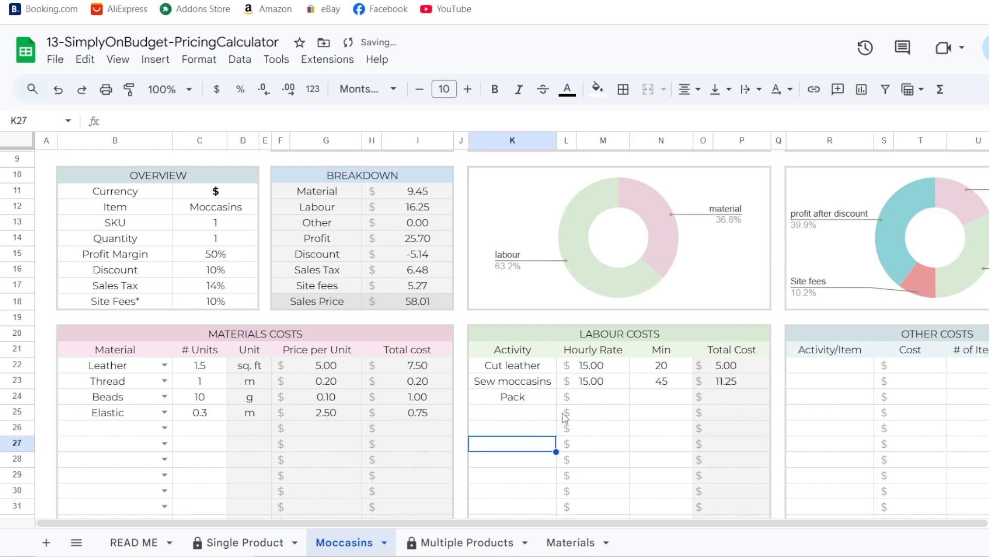
pyautogui.click(654, 395)
pyautogui.write('10')
pyautogui.click(648, 419)
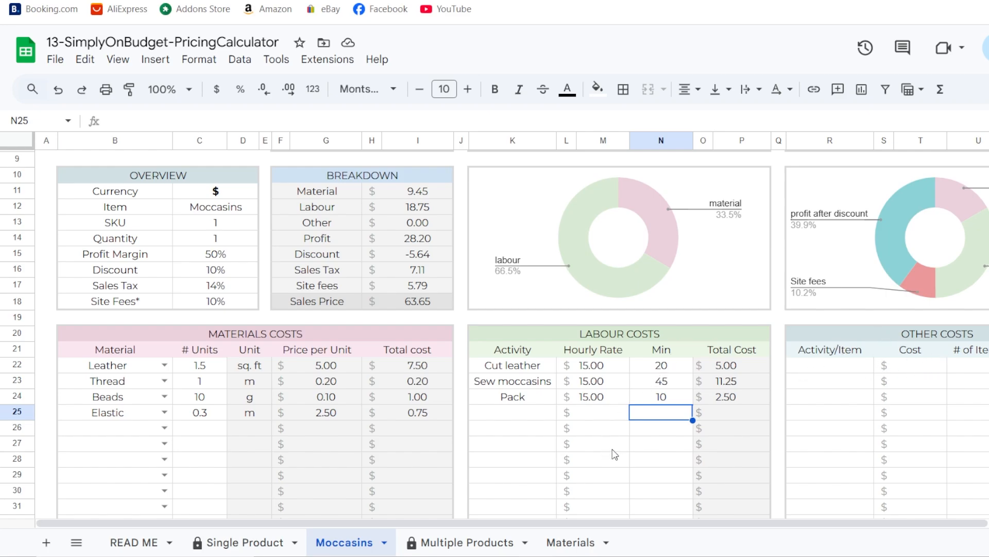
# - Add Transportation as the first entry in the Other Costs table with a cost of 4 and 1 item
pyautogui.click(807, 366)
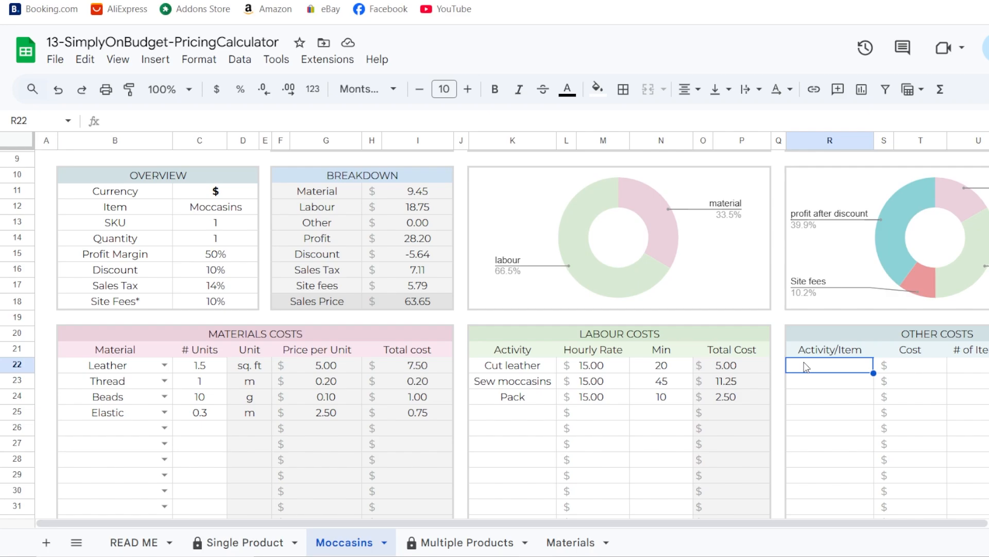
pyautogui.write('Transportation')
pyautogui.click(911, 375)
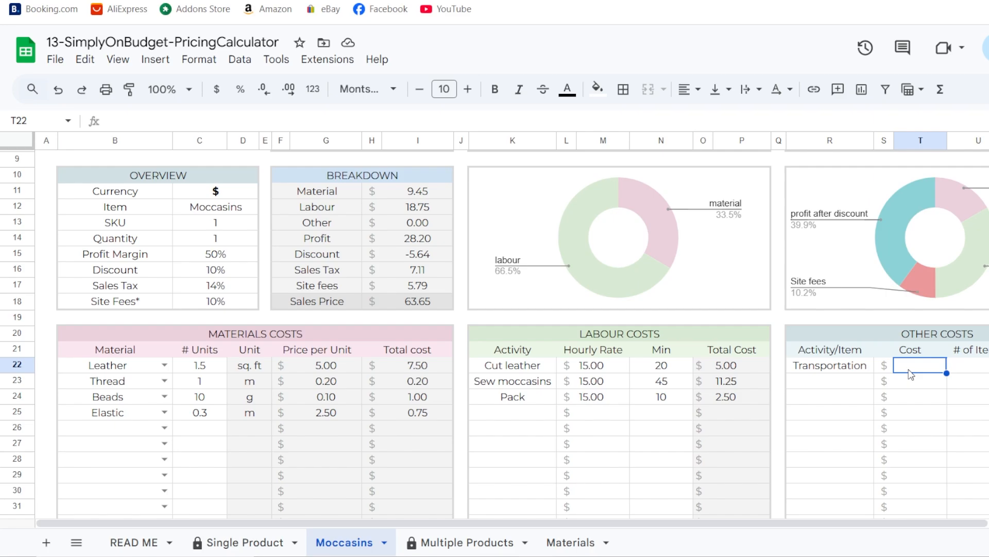
pyautogui.doubleClick(910, 369)
pyautogui.write('4')
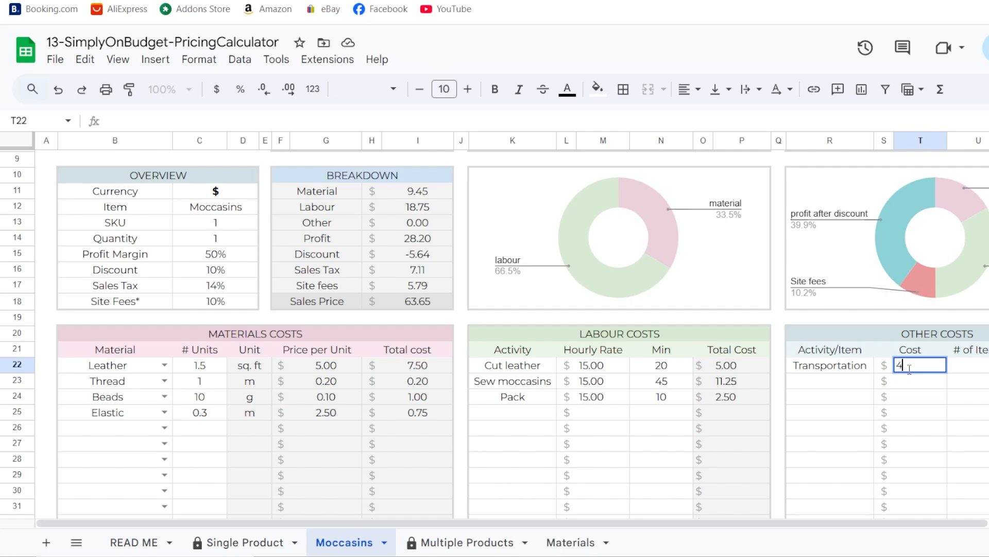
pyautogui.press('Return')
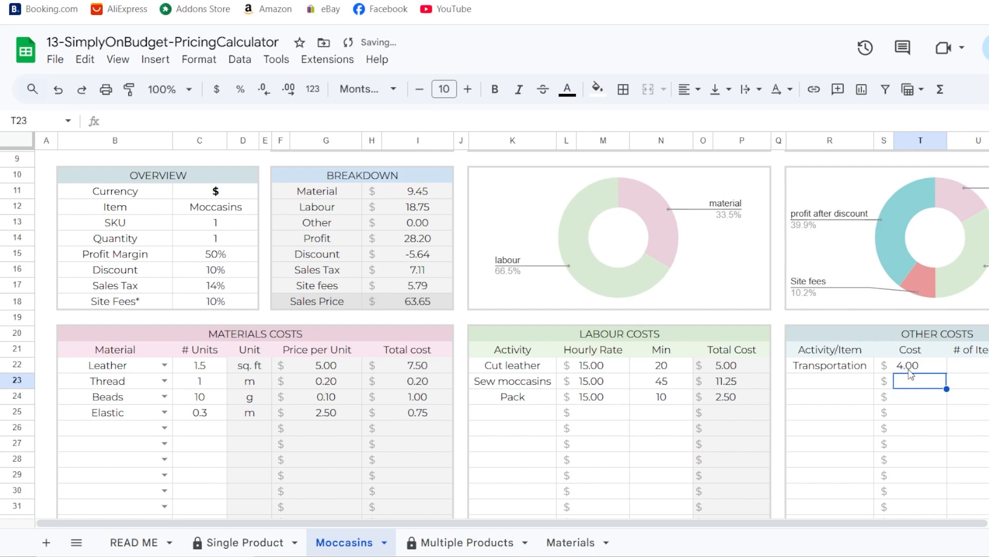
pyautogui.click(965, 366)
pyautogui.write('1')
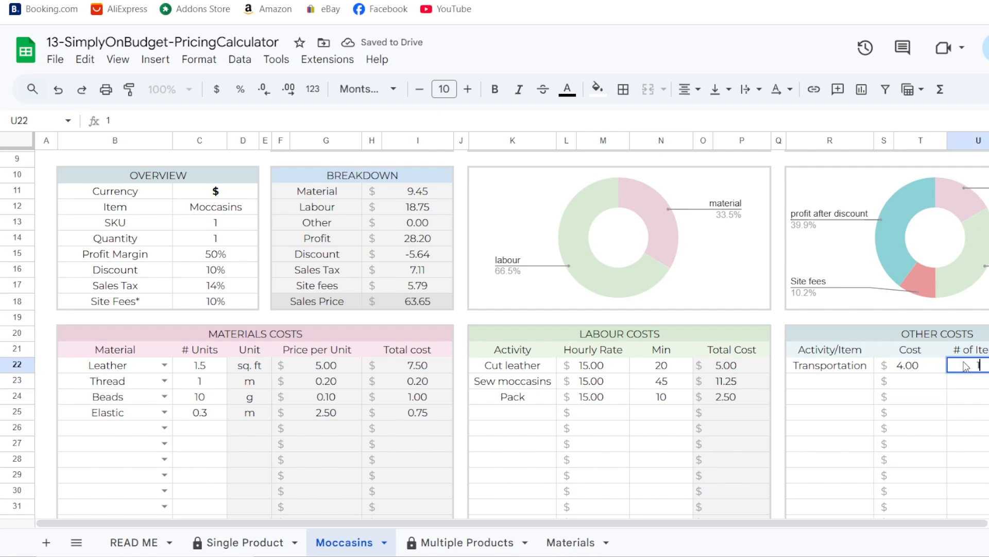
pyautogui.press('Return')
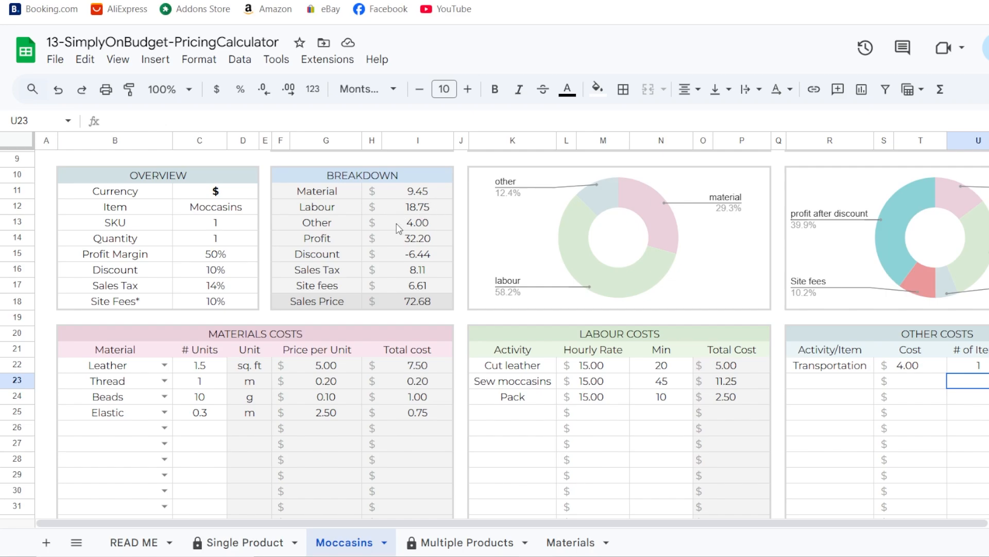
# - In the Moccasins overview, set the profit margin to 40% and the sales tax to 0%
pyautogui.click(415, 227)
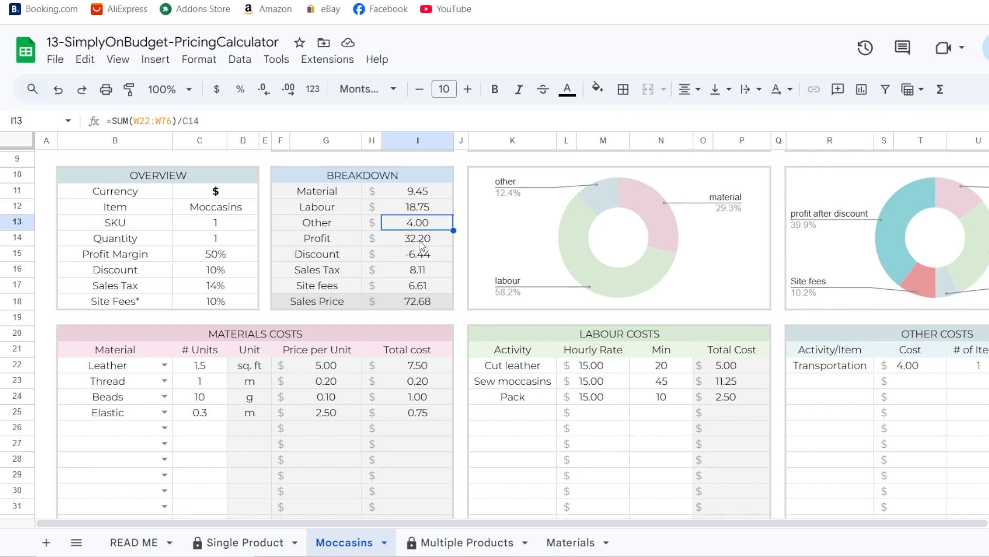
pyautogui.click(404, 254)
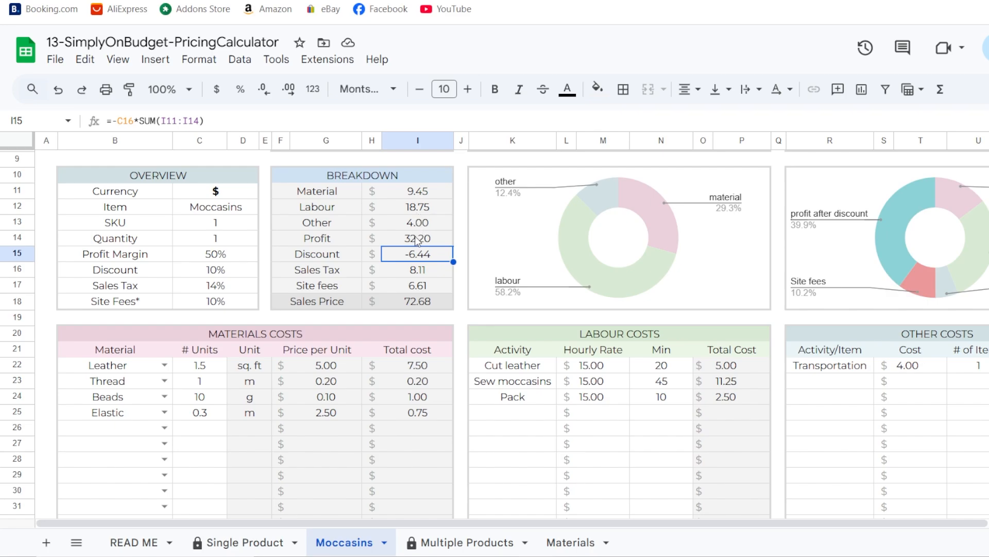
pyautogui.doubleClick(220, 257)
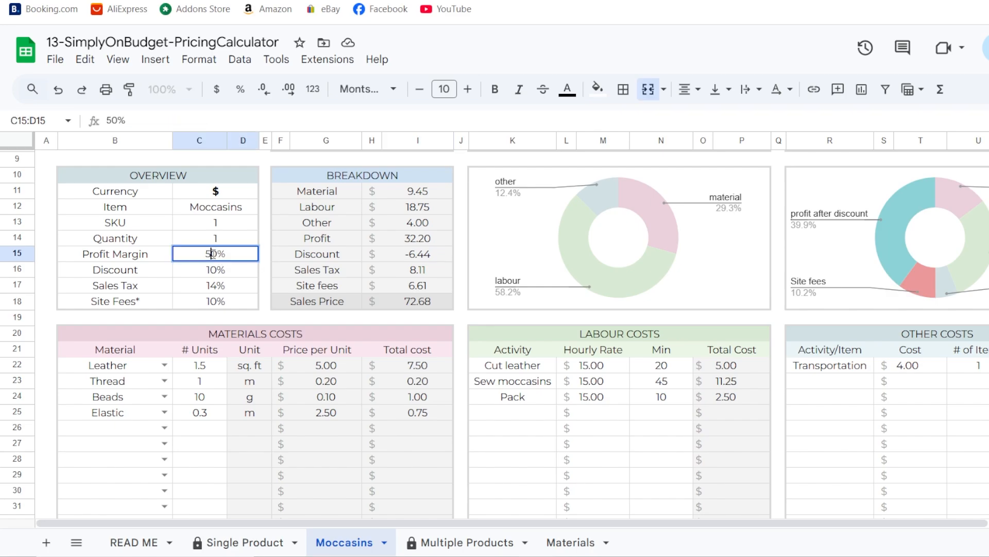
pyautogui.moveTo(211, 254); pyautogui.dragTo(207, 253)
pyautogui.write('4')
pyautogui.press('Return')
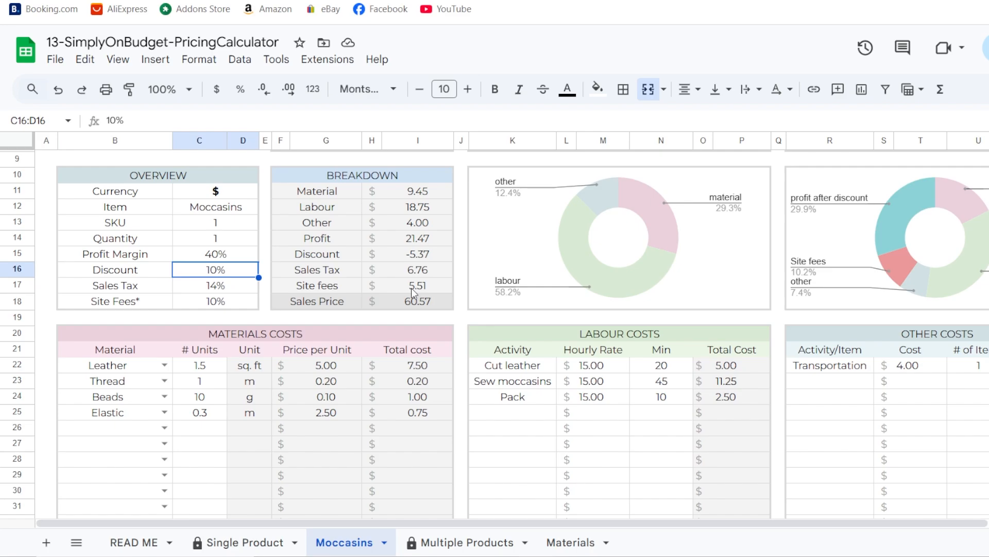
pyautogui.click(220, 290)
pyautogui.write('0')
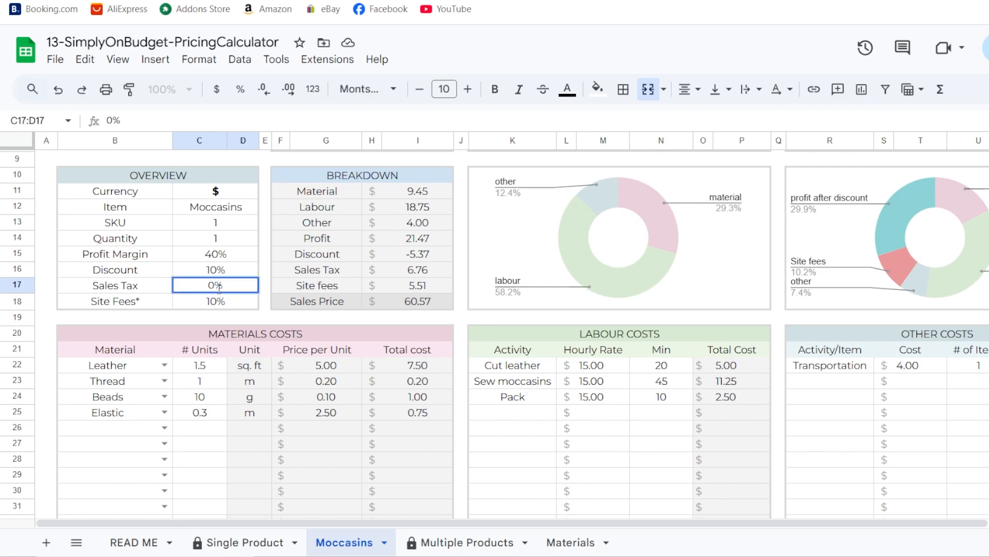
pyautogui.press('Return')
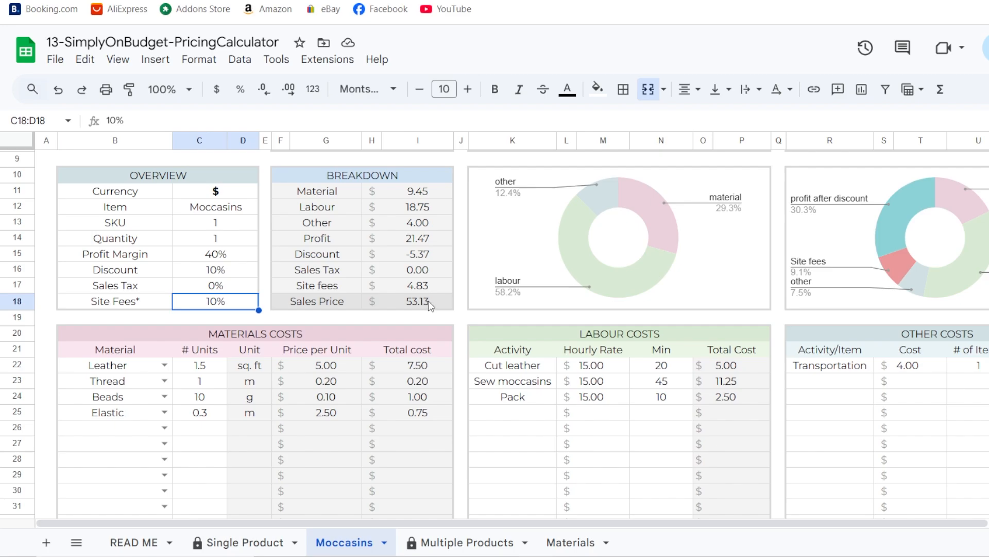
# - Review the Moccasins sheet's price and costs, and enter Moccasins as the first item on the Multiple Products sheet
pyautogui.scroll(3, 432, 306)
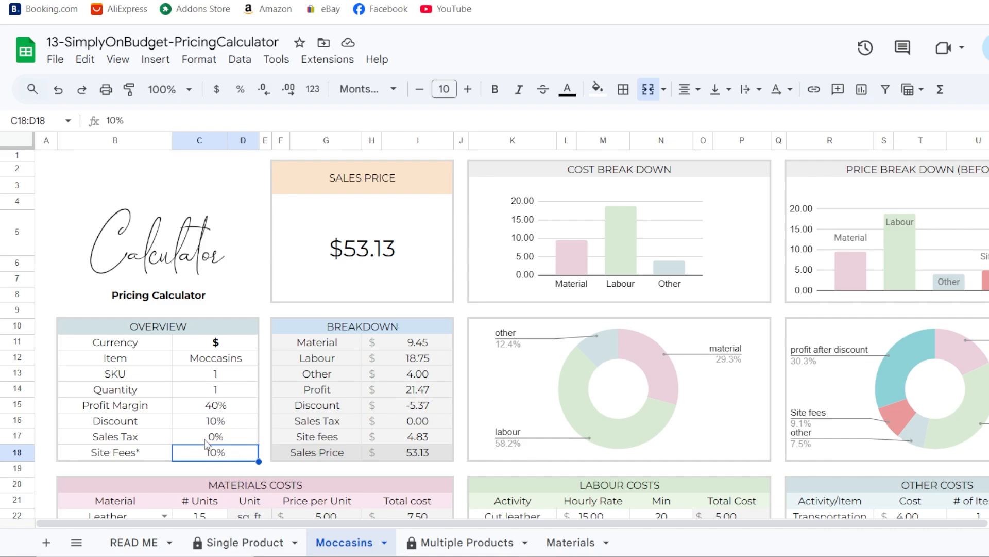
pyautogui.click(457, 543)
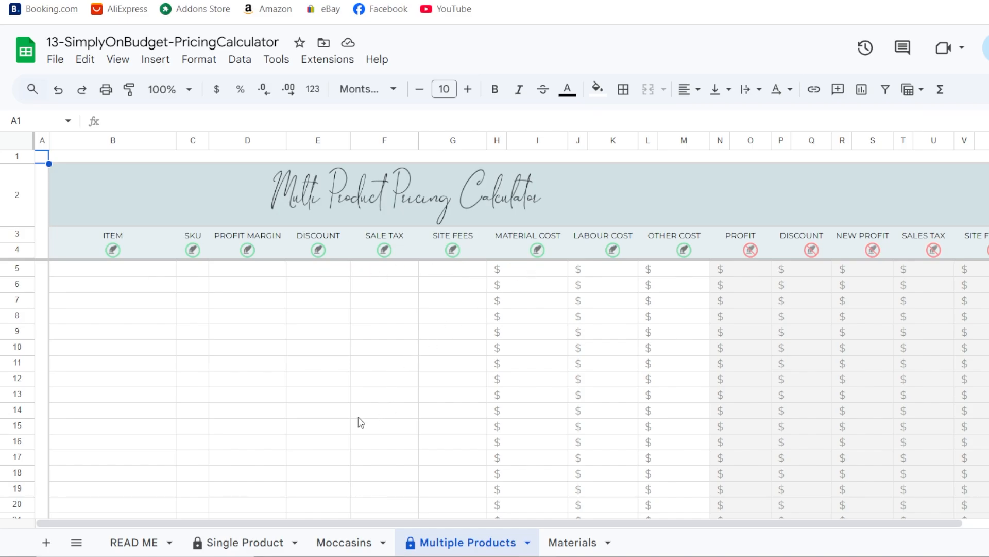
pyautogui.click(340, 540)
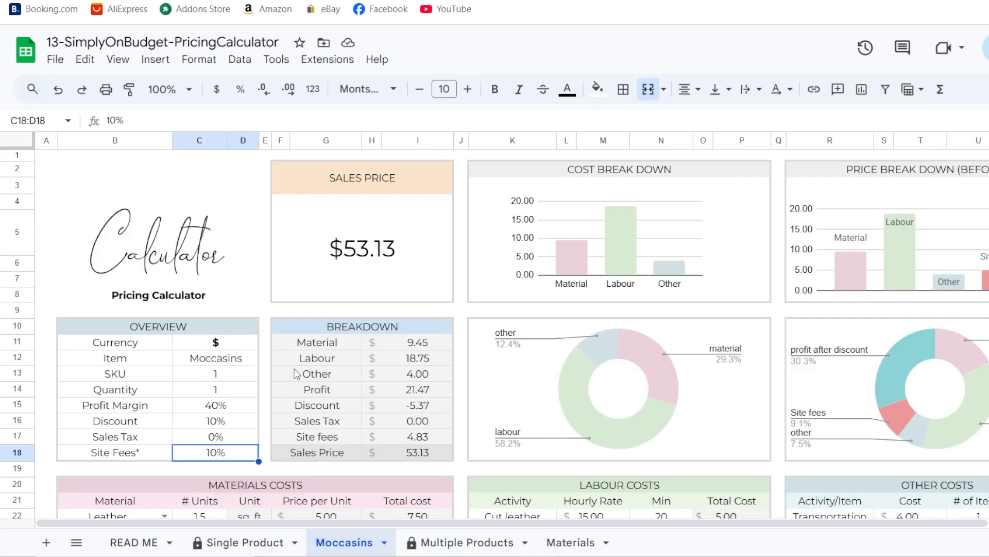
pyautogui.scroll(-5, 361, 464)
pyautogui.scroll(4, 398, 479)
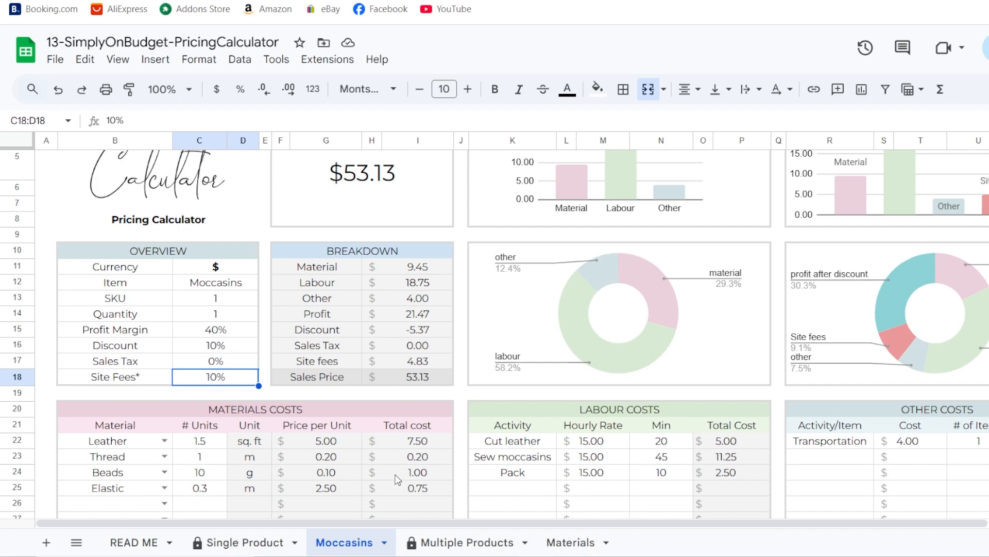
pyautogui.click(483, 542)
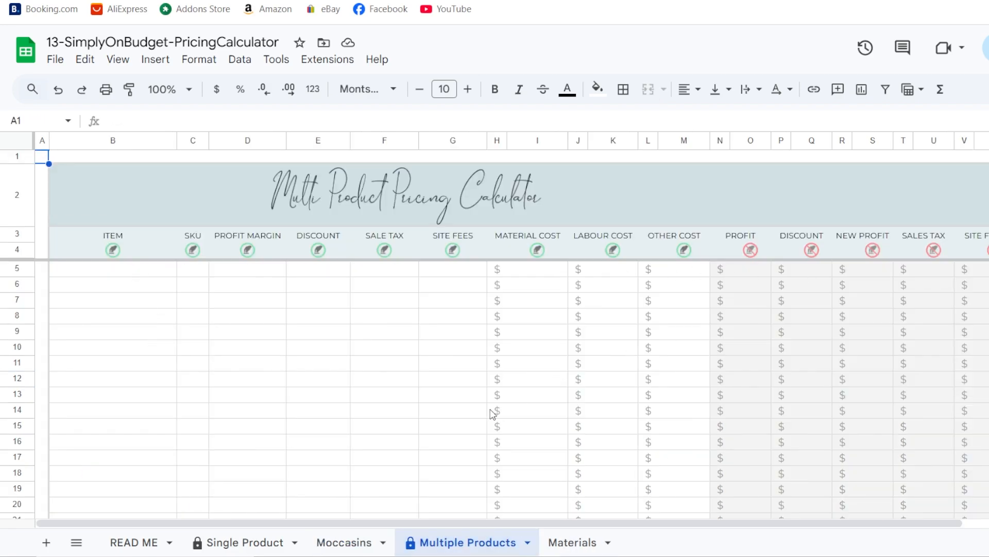
pyautogui.click(147, 275)
pyautogui.write('Moccasins')
pyautogui.press('Return')
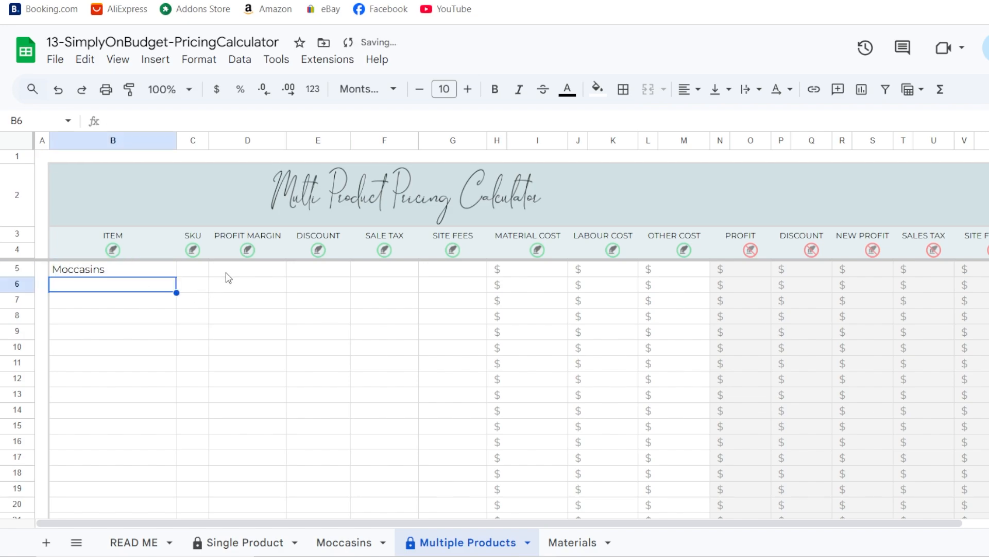
# - Check the profit margin on the Moccasins sheet and enter 40% as the Moccasins profit margin on the Multiple Products sheet
pyautogui.click(237, 273)
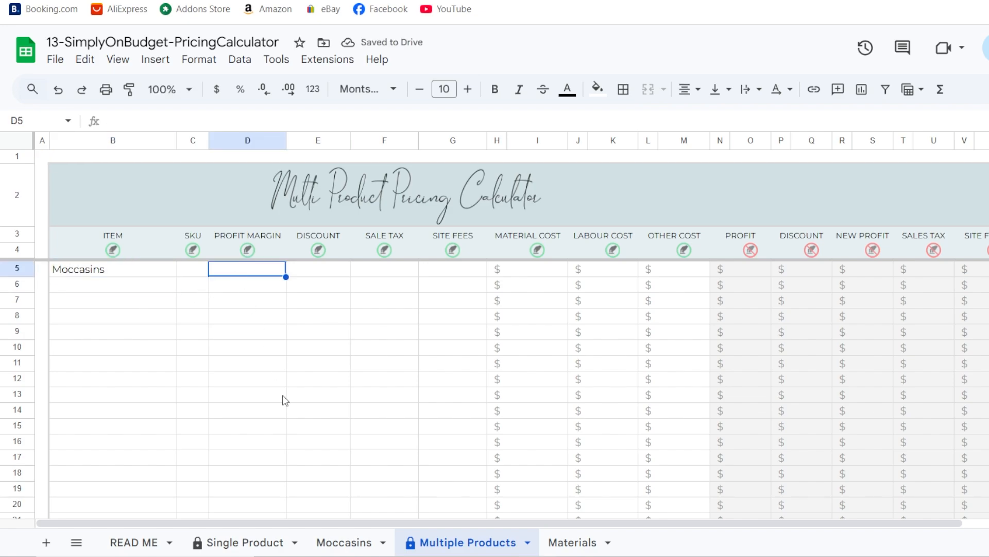
pyautogui.click(335, 542)
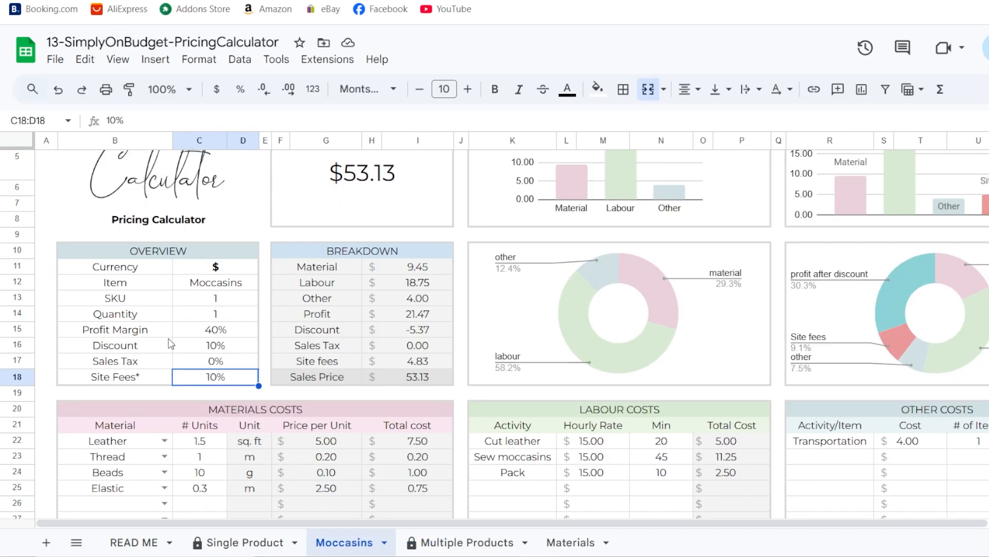
pyautogui.click(216, 333)
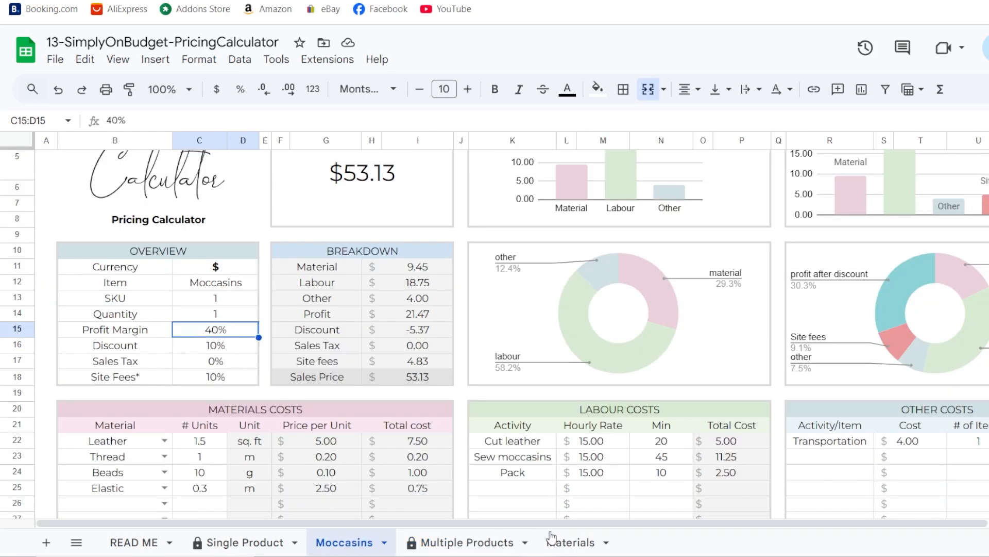
pyautogui.click(532, 549)
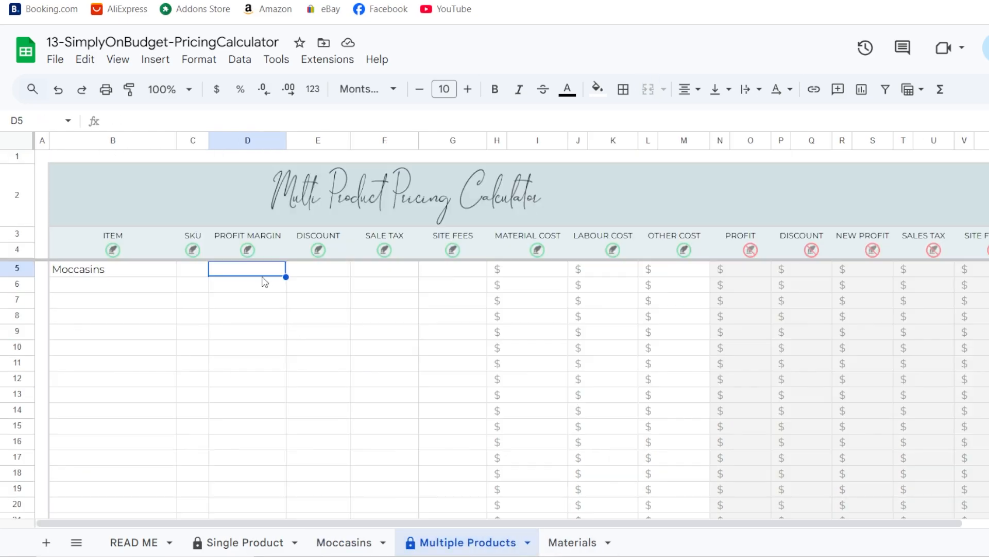
pyautogui.write('40%')
pyautogui.press('Return')
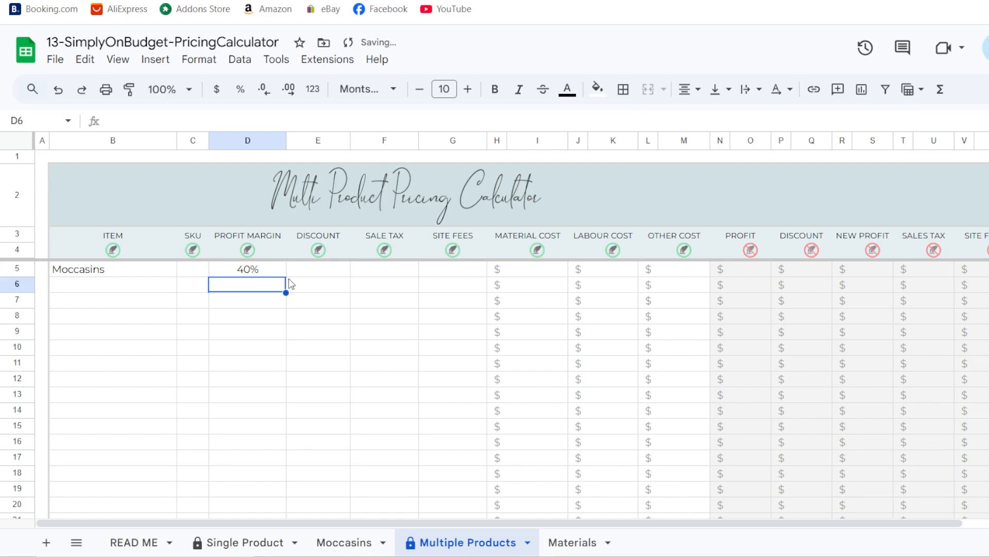
# - Look up the discount on the Moccasins sheet and enter 10% as the Moccasins discount on the Multiple Products sheet
pyautogui.click(338, 547)
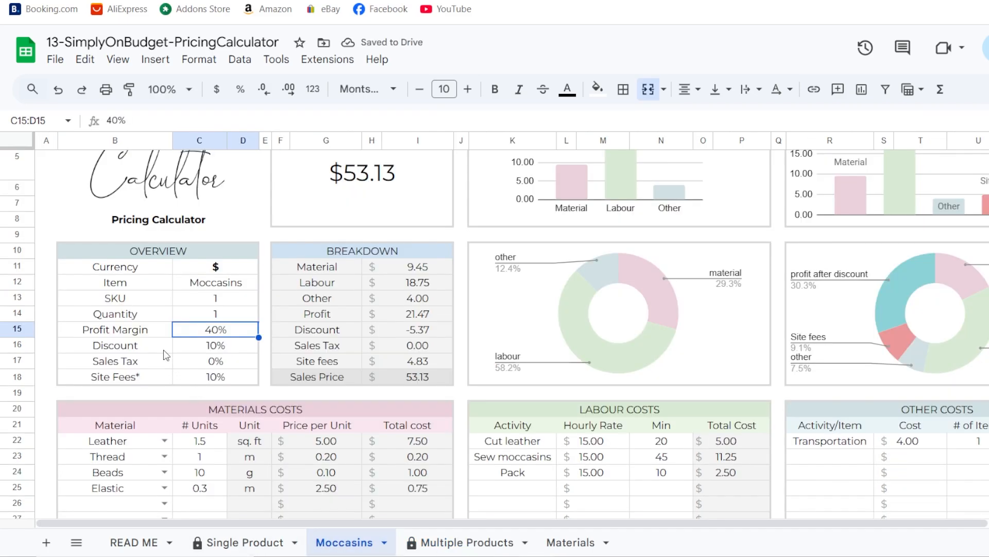
pyautogui.click(438, 542)
pyautogui.click(318, 269)
pyautogui.write('10%')
pyautogui.press('Return')
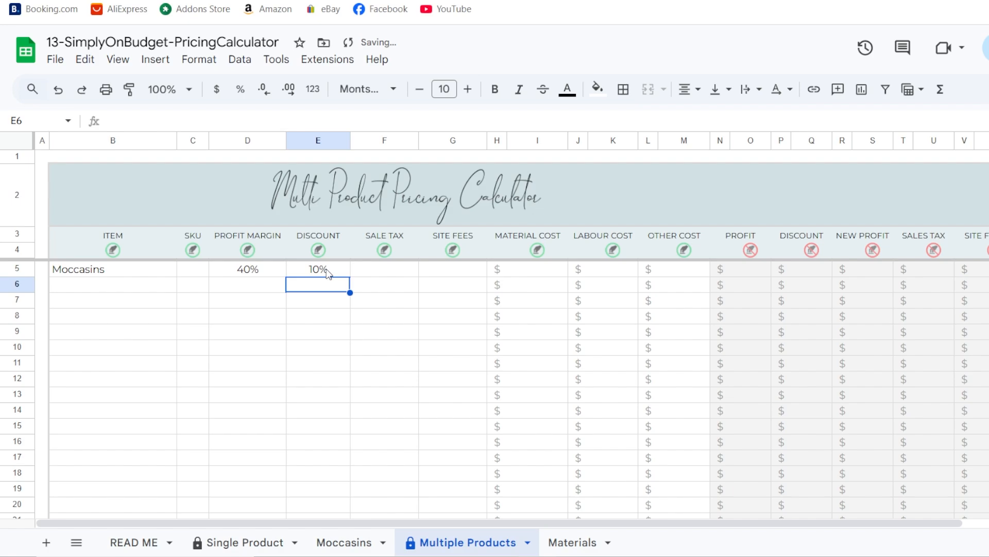
# - Set the sale tax to 0% and the site fees to 10% in the Moccasins row
pyautogui.click(372, 278)
pyautogui.write('0')
pyautogui.press('Return')
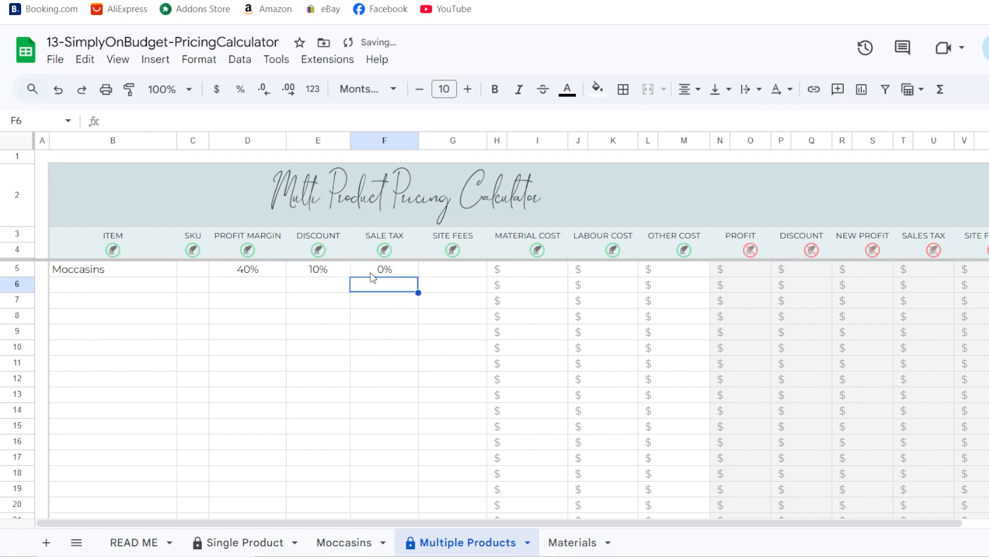
pyautogui.click(436, 273)
pyautogui.write('10')
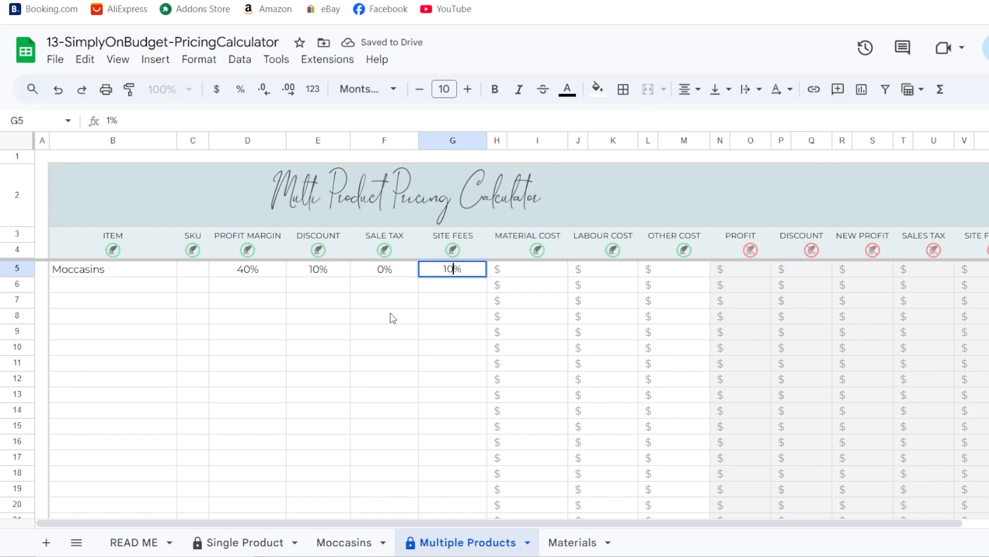
pyautogui.press('Return')
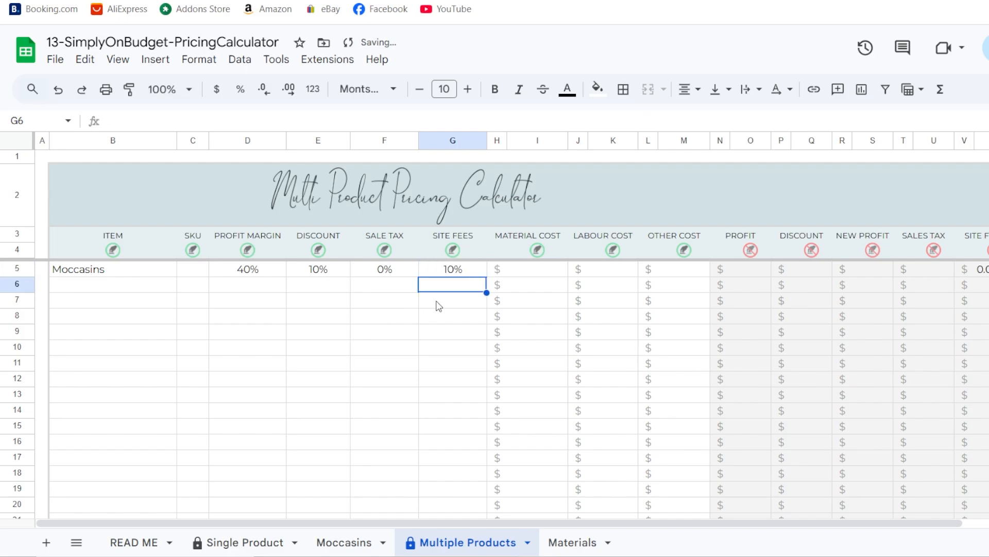
# - Fill the Moccasins row with material cost 9.45 and the labour cost 18.75, copied from the Moccasins sheet's breakdown as values only
pyautogui.click(343, 541)
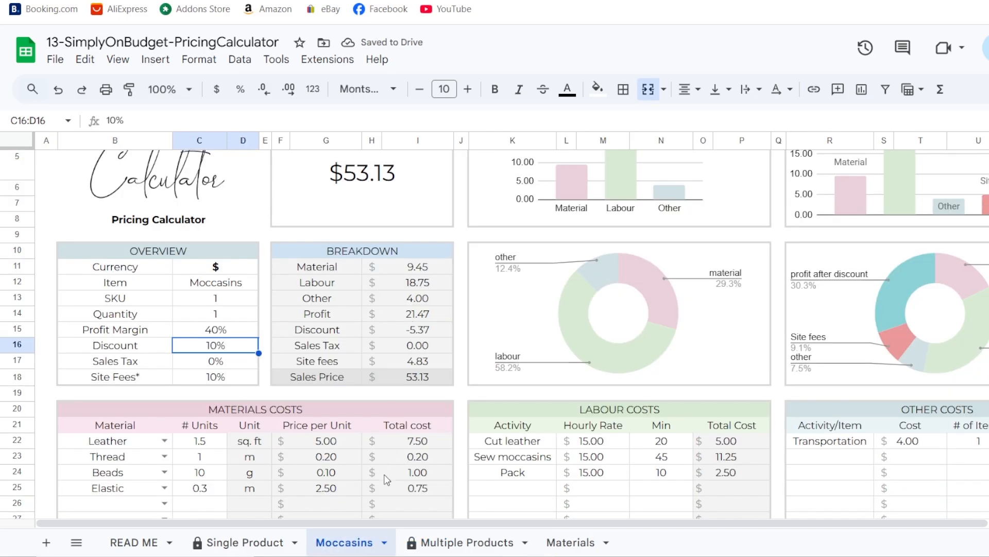
pyautogui.click(412, 541)
pyautogui.click(419, 283)
pyautogui.rightClick(411, 299)
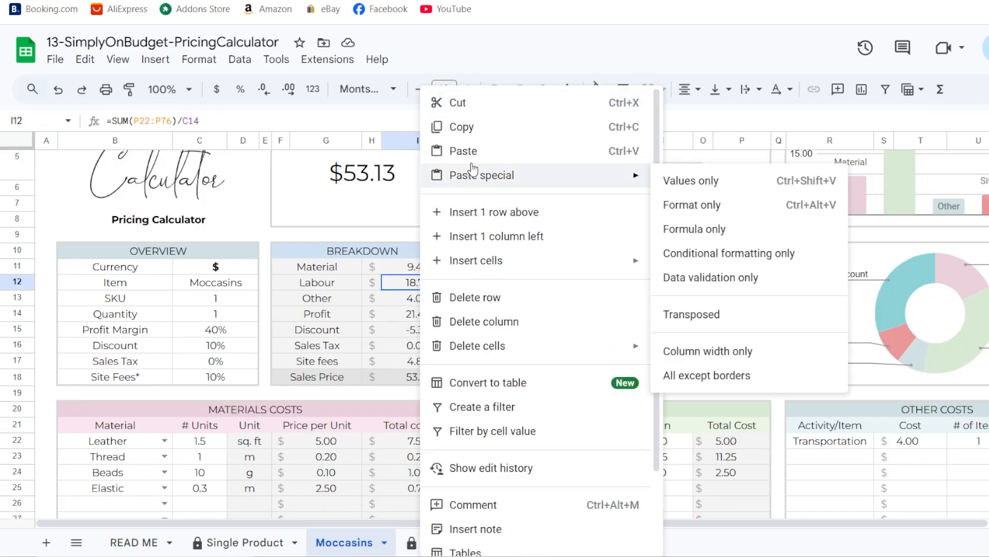
pyautogui.click(481, 135)
pyautogui.click(462, 544)
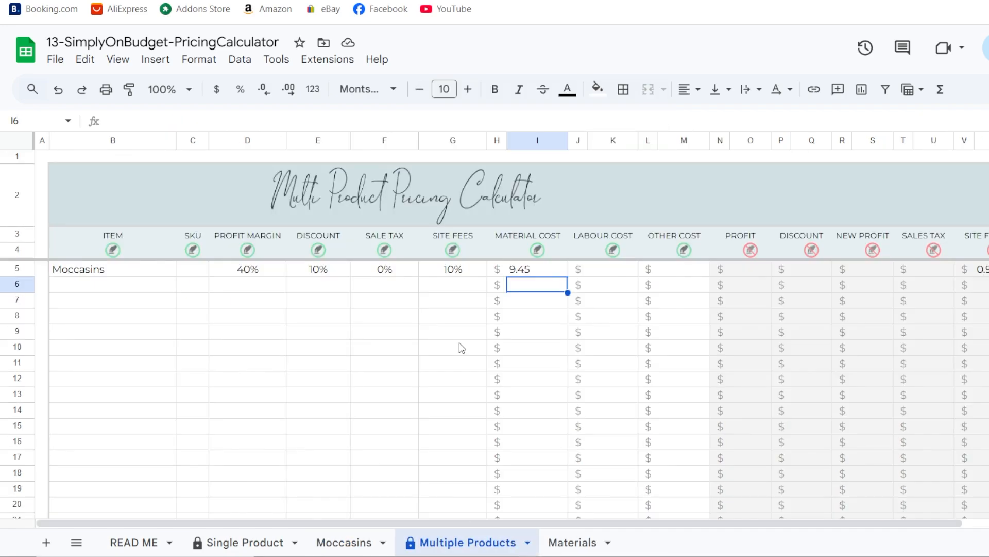
pyautogui.rightClick(599, 269)
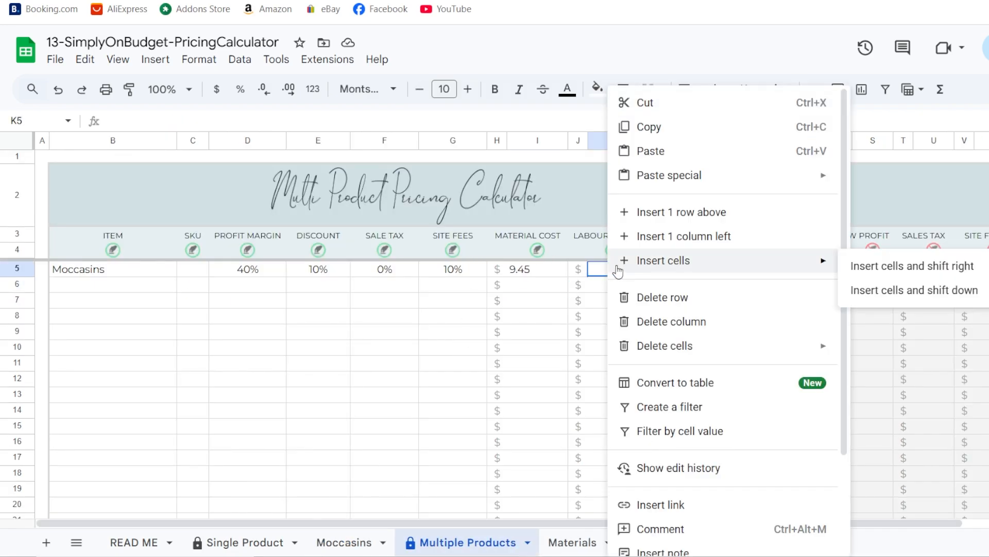
pyautogui.moveTo(670, 176)
pyautogui.click(873, 178)
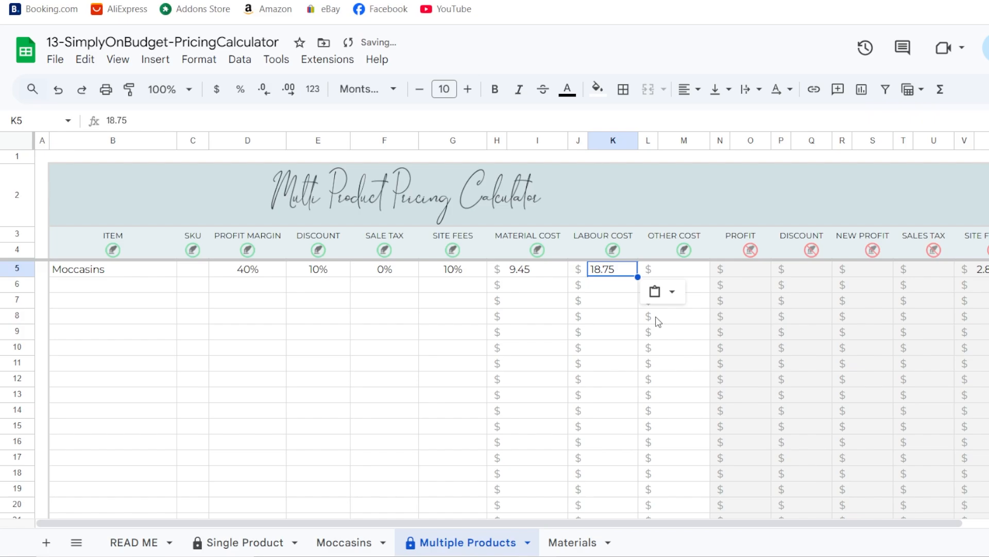
# - Check the other costs on the Moccasins sheet and enter 4 as the other cost in the Multiple Products row
pyautogui.click(670, 270)
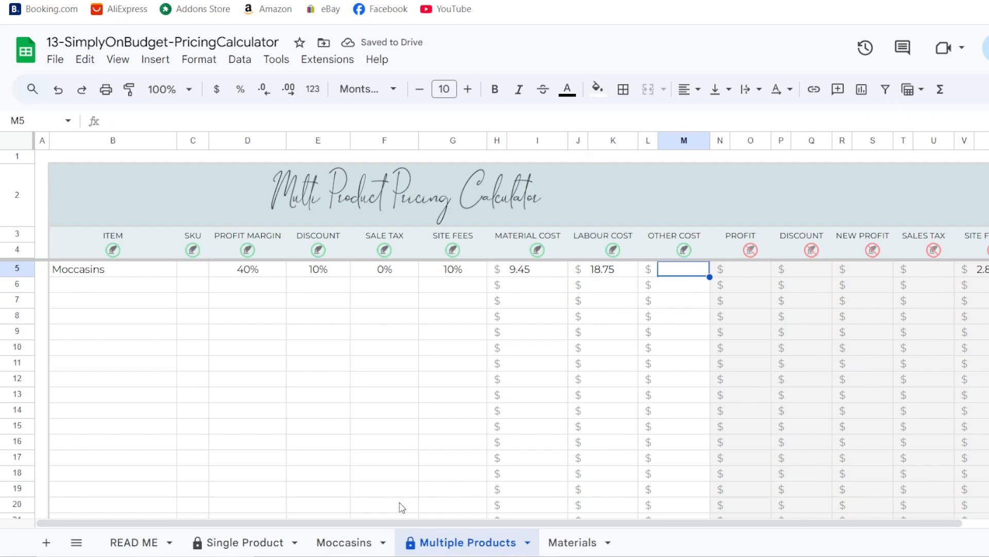
pyautogui.click(344, 542)
pyautogui.click(468, 542)
pyautogui.doubleClick(694, 269)
pyautogui.write('4')
pyautogui.press('Return')
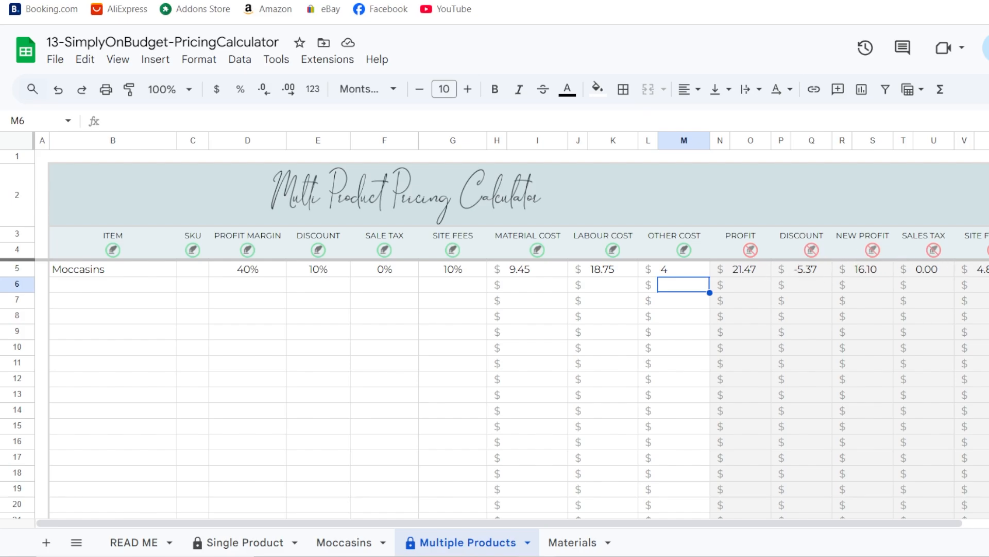
# - Compare the calculated profit in the Multiple Products row with the profit and price breakdown on the Moccasins sheet
pyautogui.click(747, 270)
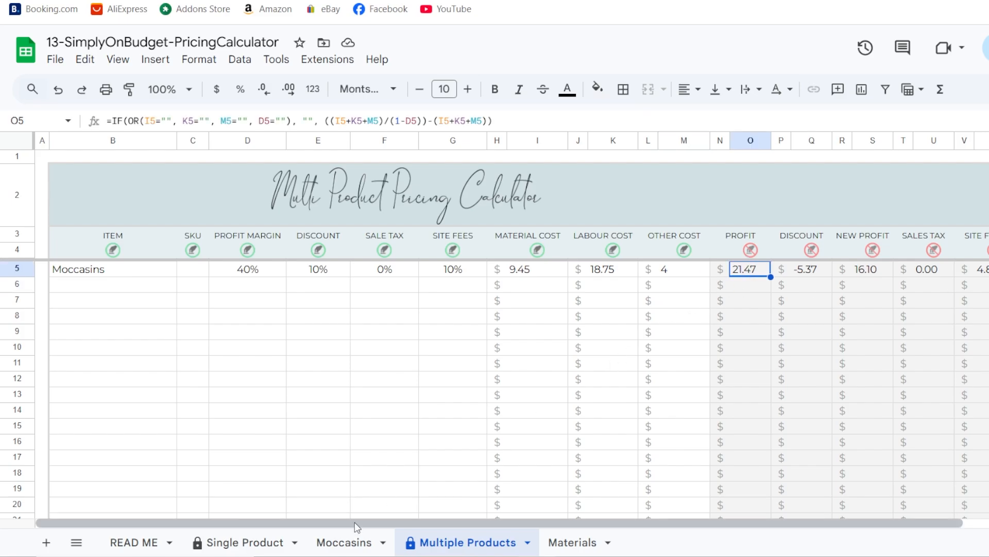
pyautogui.click(349, 541)
pyautogui.hotkey('ctrl', 'c')
pyautogui.click(423, 315)
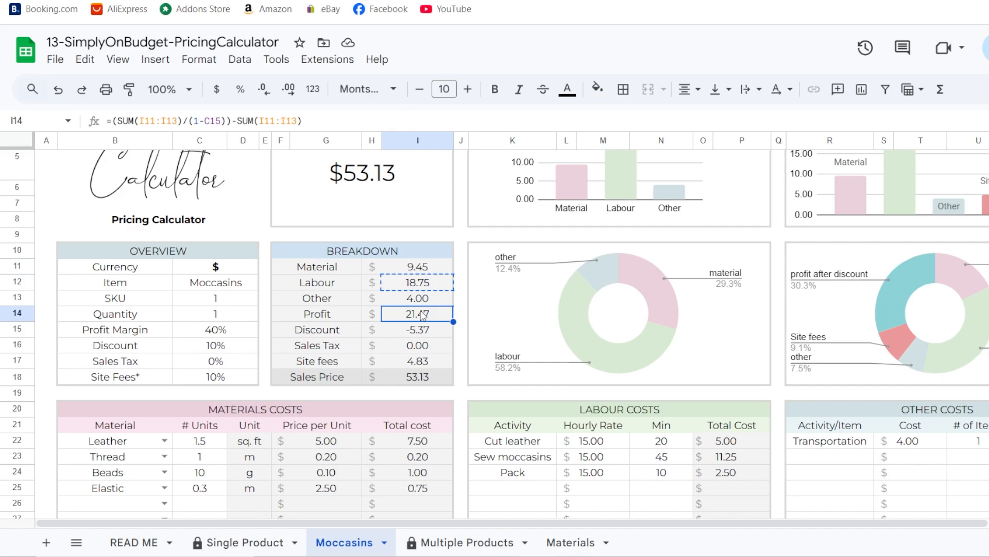
pyautogui.click(507, 487)
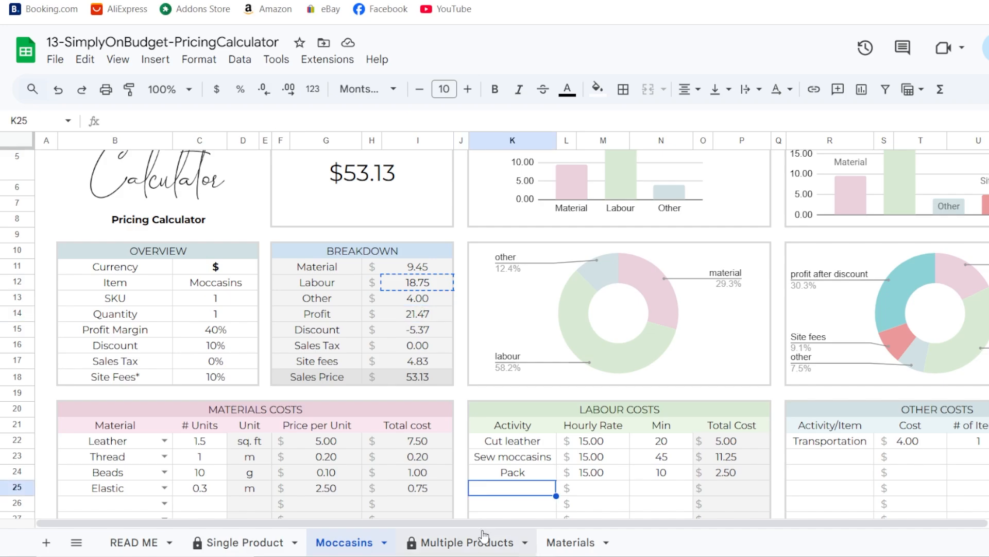
pyautogui.scroll(2, 631, 458)
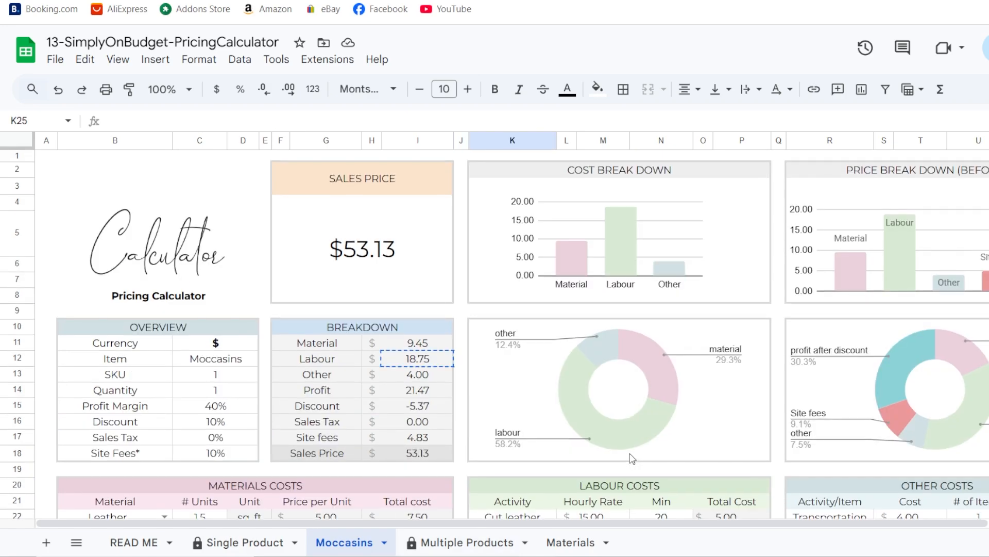